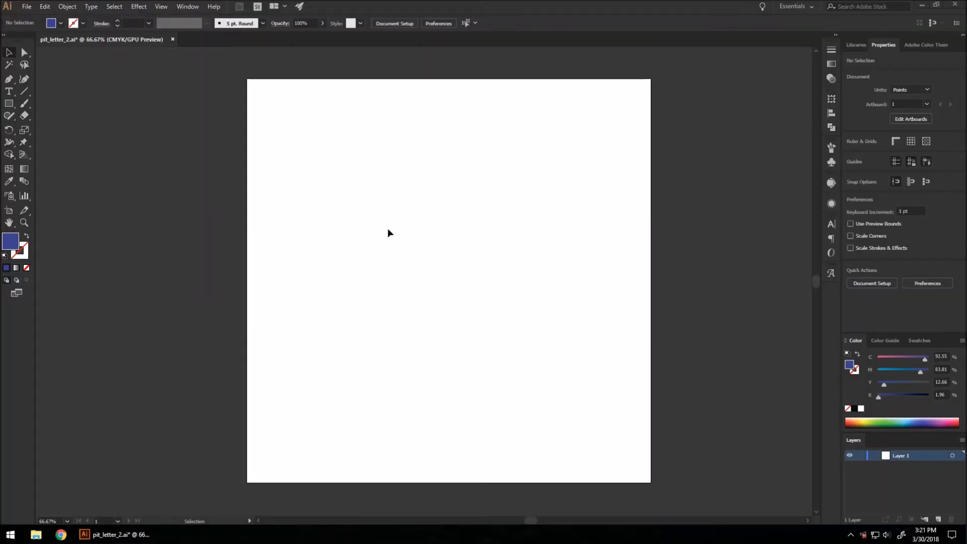
Step: Add a text object set in Futura PT Bold at 300 pt
click(9, 92)
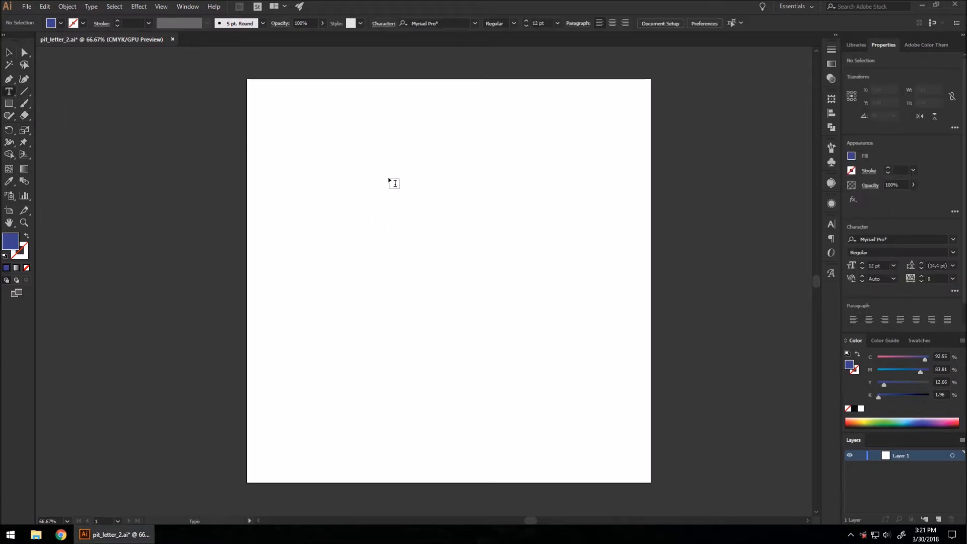
click(393, 192)
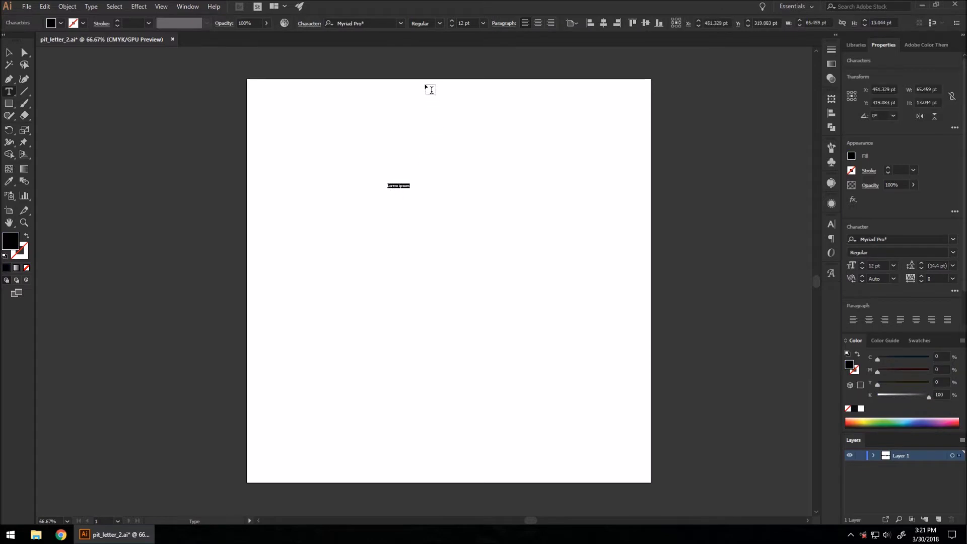
click(401, 23)
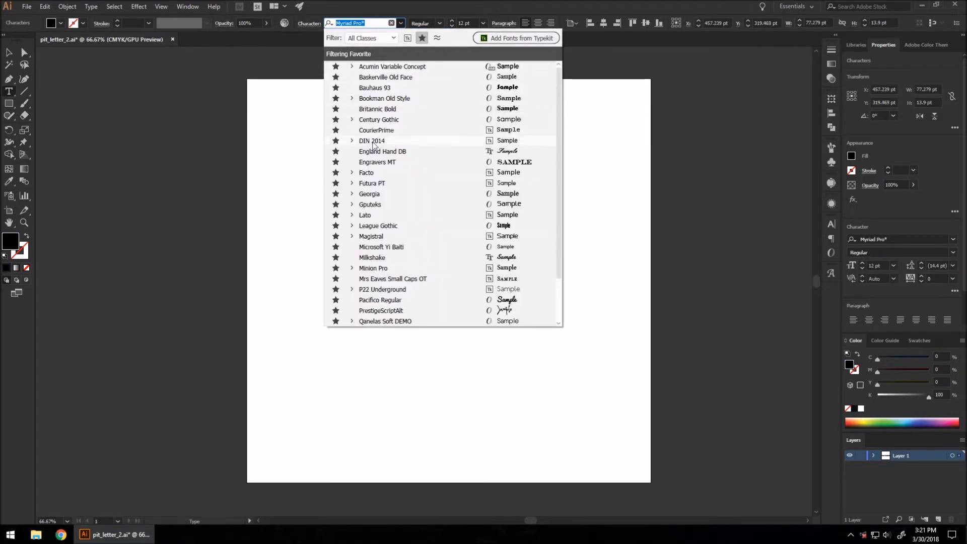
click(352, 184)
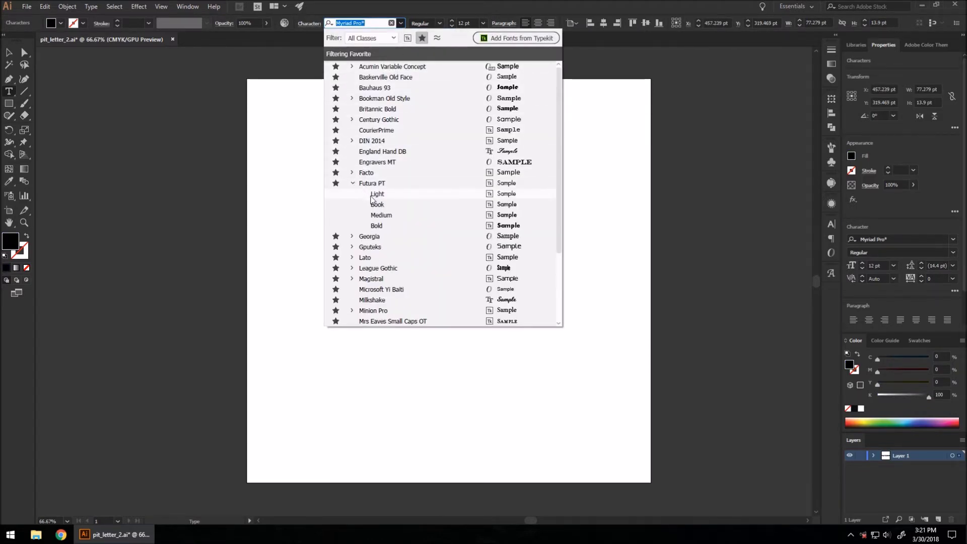
click(380, 227)
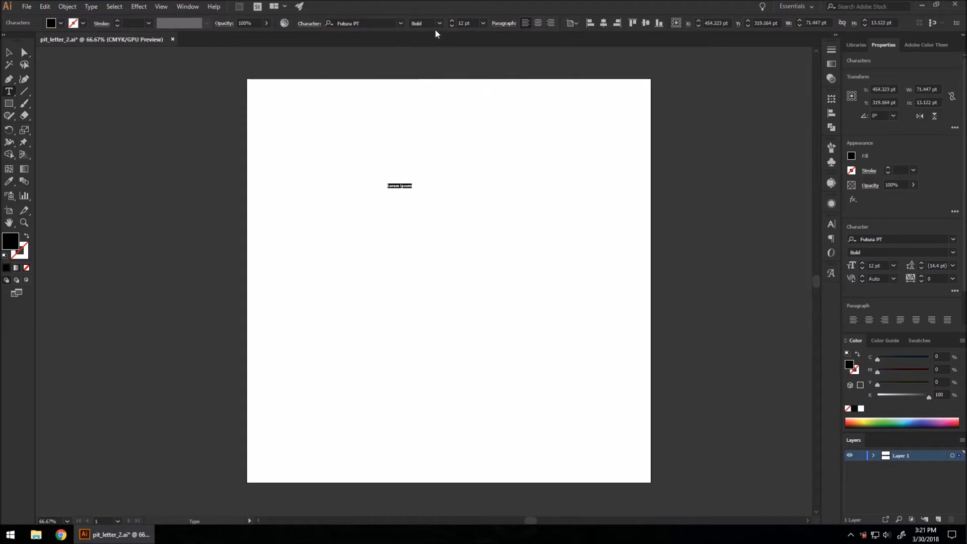
double_click(463, 23)
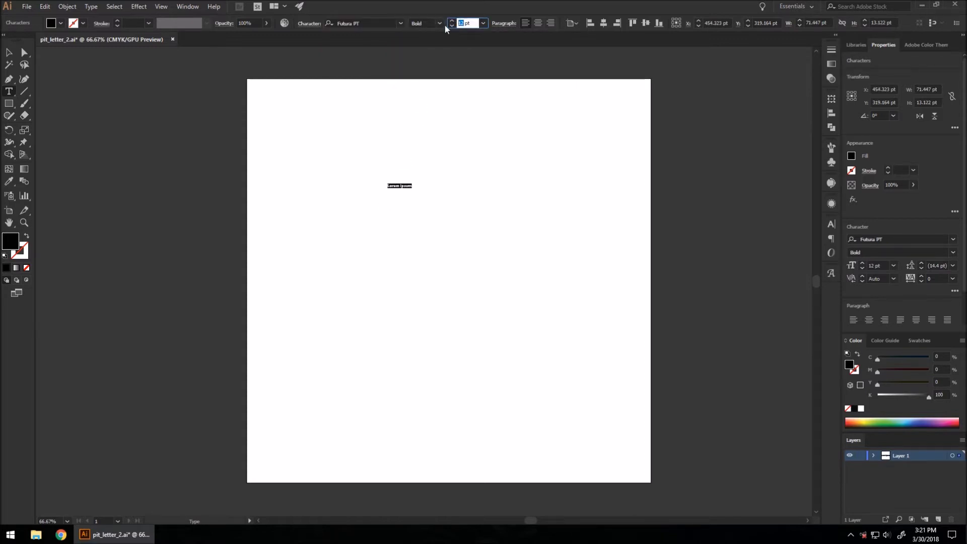
text(300)
click(10, 52)
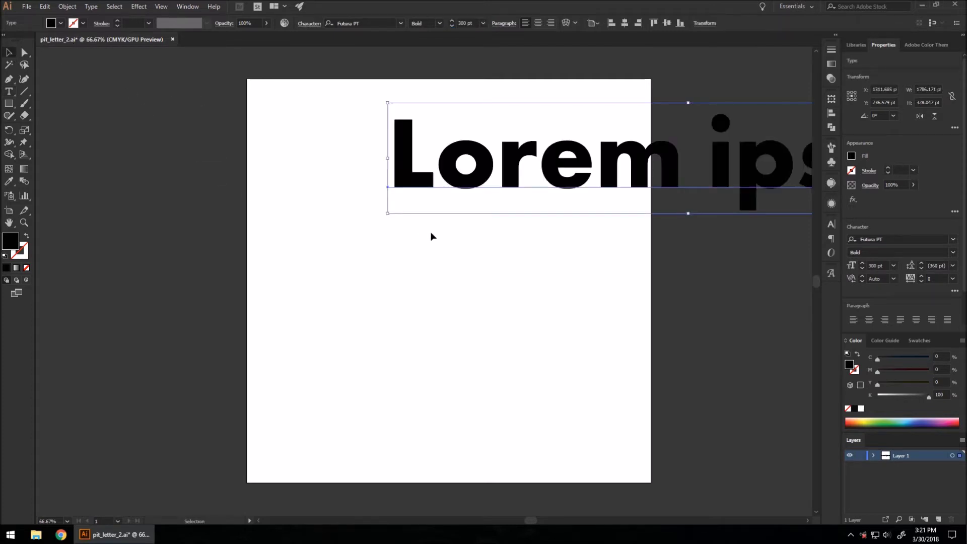
Step: Move the placeholder text to the artboard's left edge and replace it with 'GS'
drag(459, 171, 318, 224)
click(9, 92)
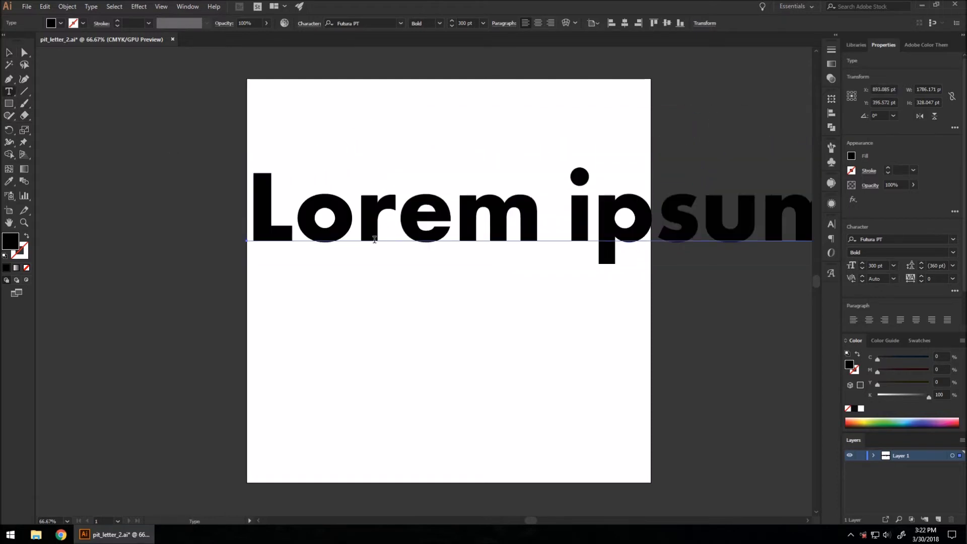
double_click(346, 224)
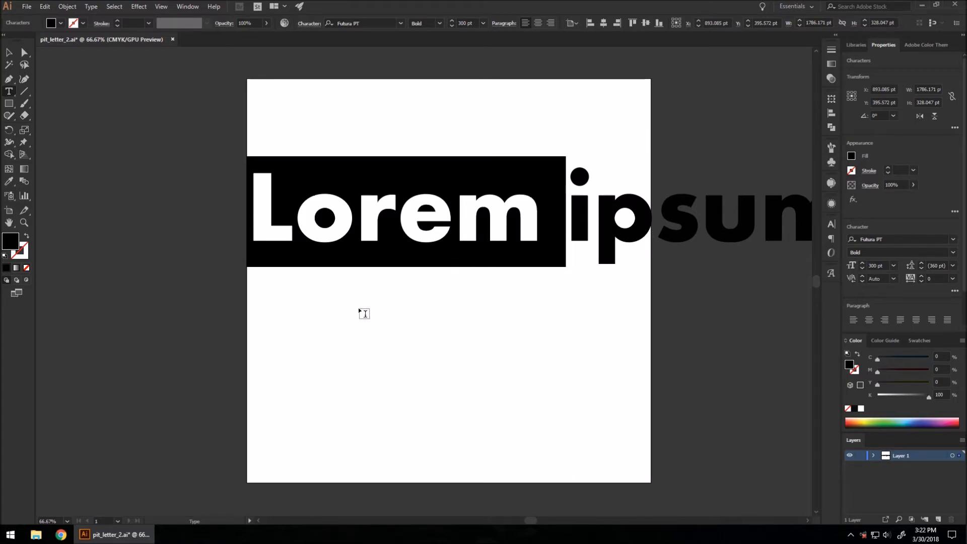
key(ctrl+a)
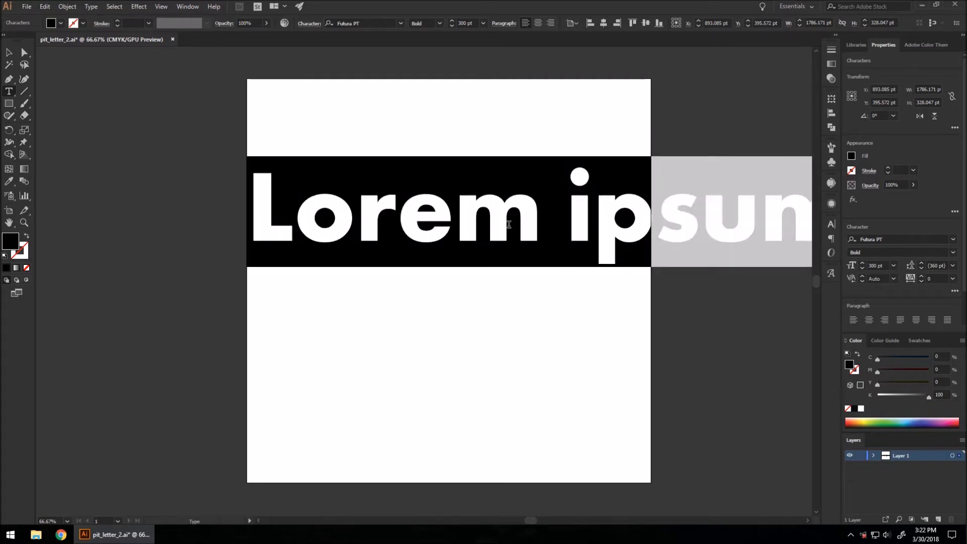
text(GS)
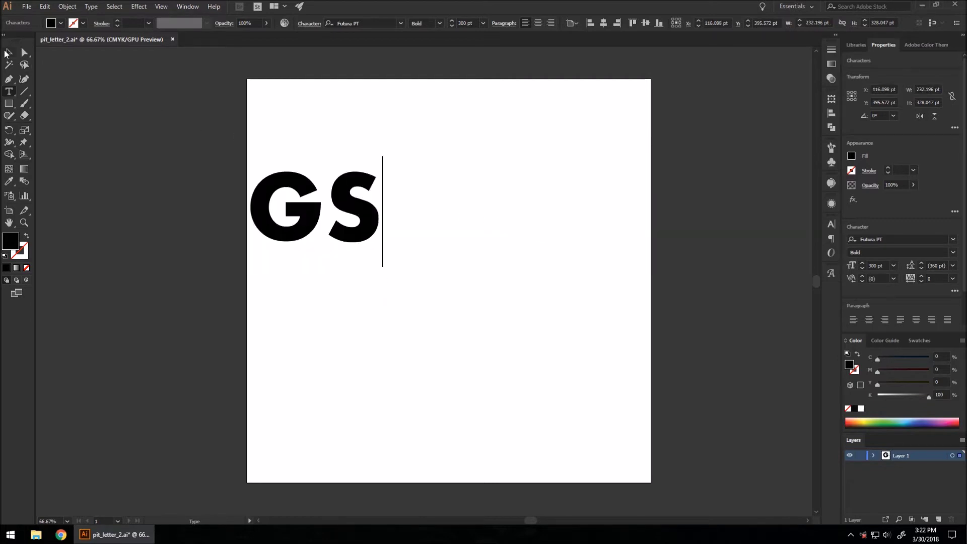
Step: Move the GS text toward the artboard centre and enlarge it to about 485 pt
click(7, 52)
drag(347, 207, 485, 183)
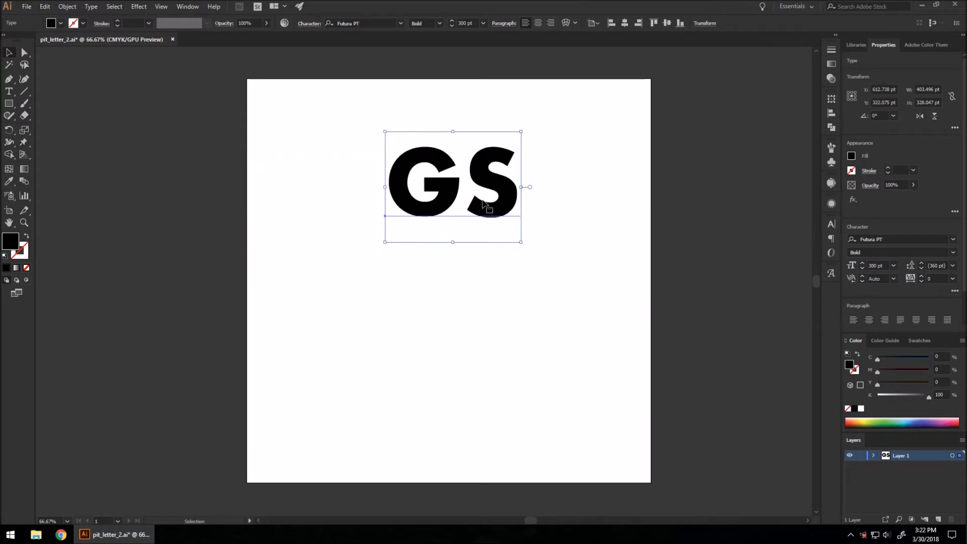
drag(521, 242, 562, 292)
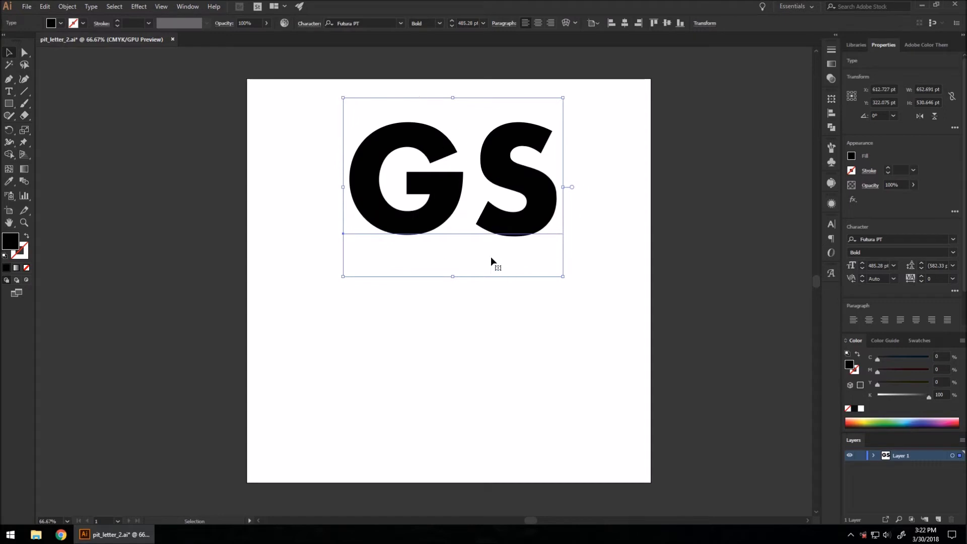
click(89, 7)
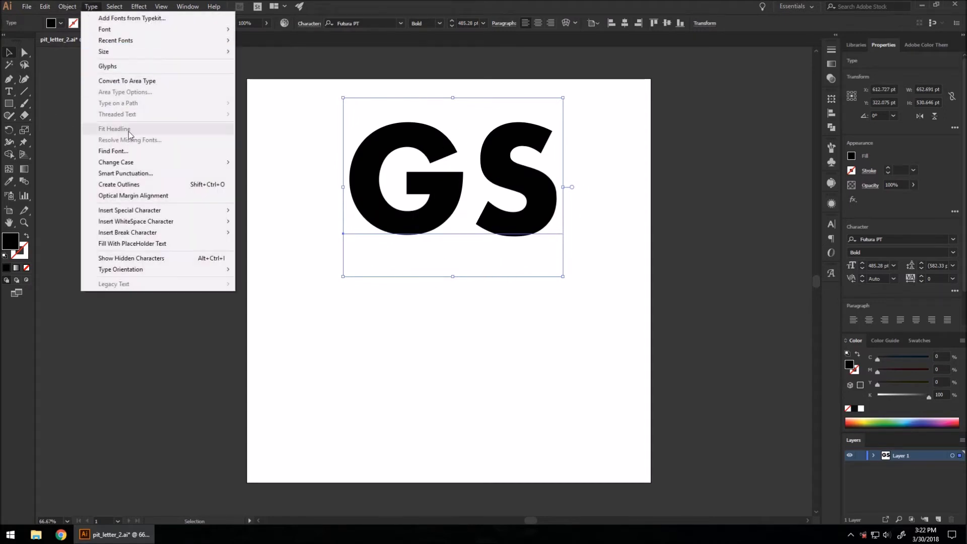
Step: Convert the GS text into outline shapes
click(128, 184)
drag(511, 186, 506, 243)
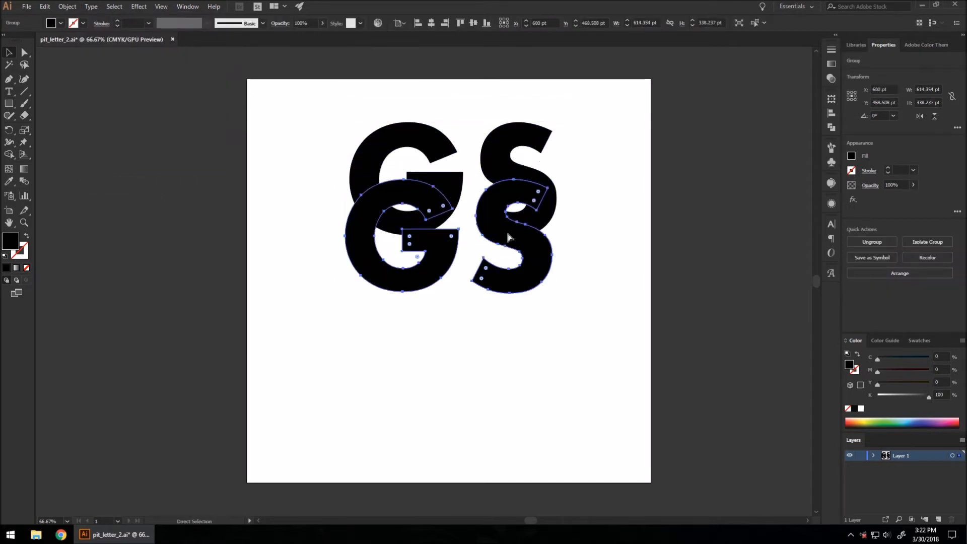
key(ctrl+z)
Step: Move the GS group to the artboard centre and rotate it 45°
drag(522, 172, 518, 272)
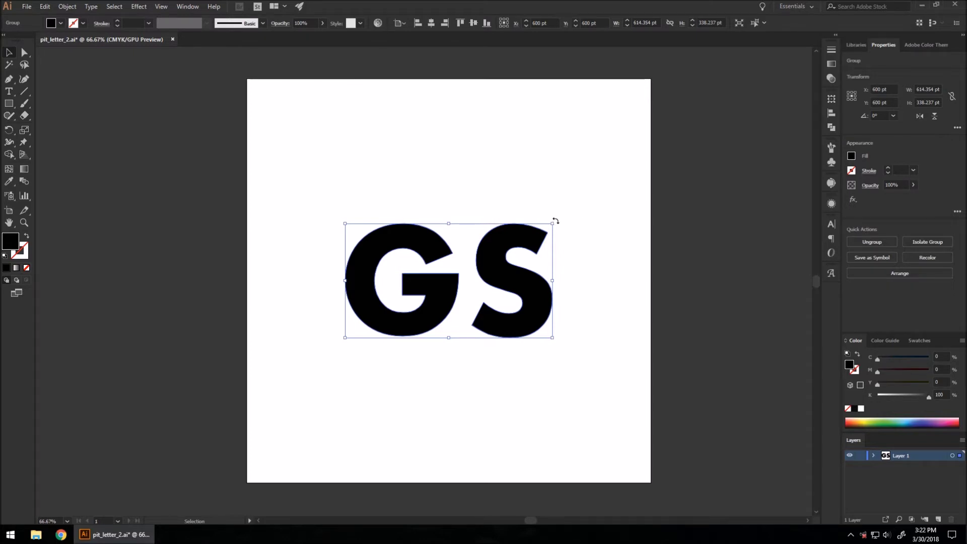
drag(551, 216, 452, 187)
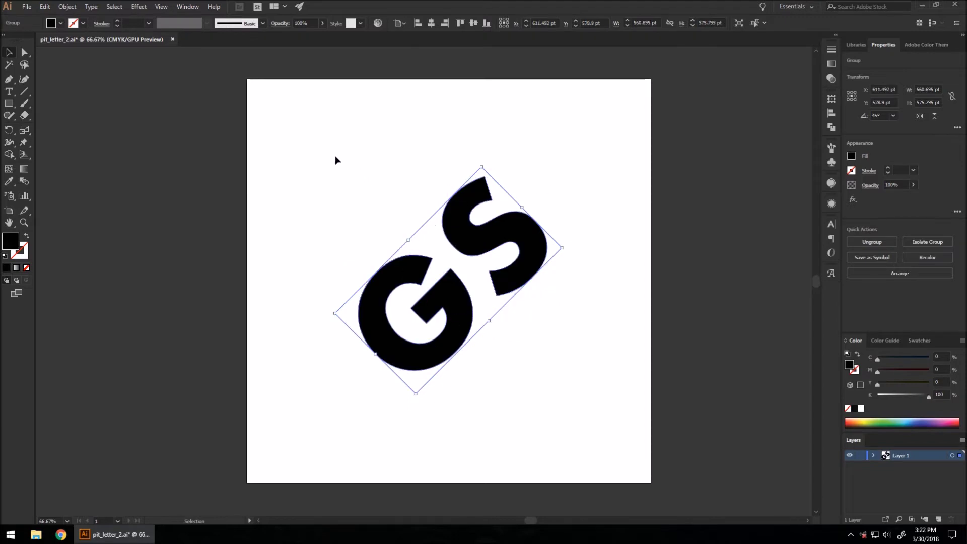
click(146, 7)
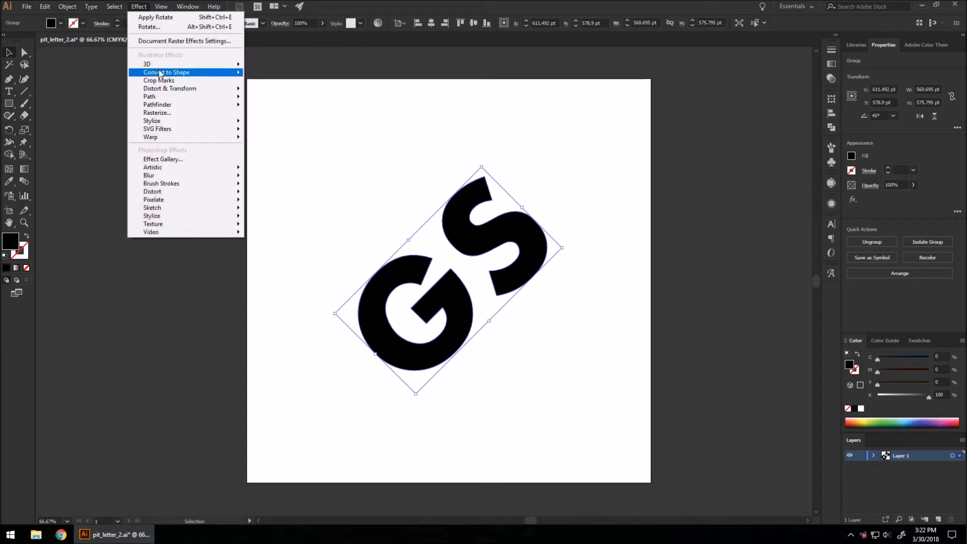
Step: Apply a 3D Rotate effect to the GS group with angles 55°, 0° and 0°
mouse_move(157, 65)
click(97, 89)
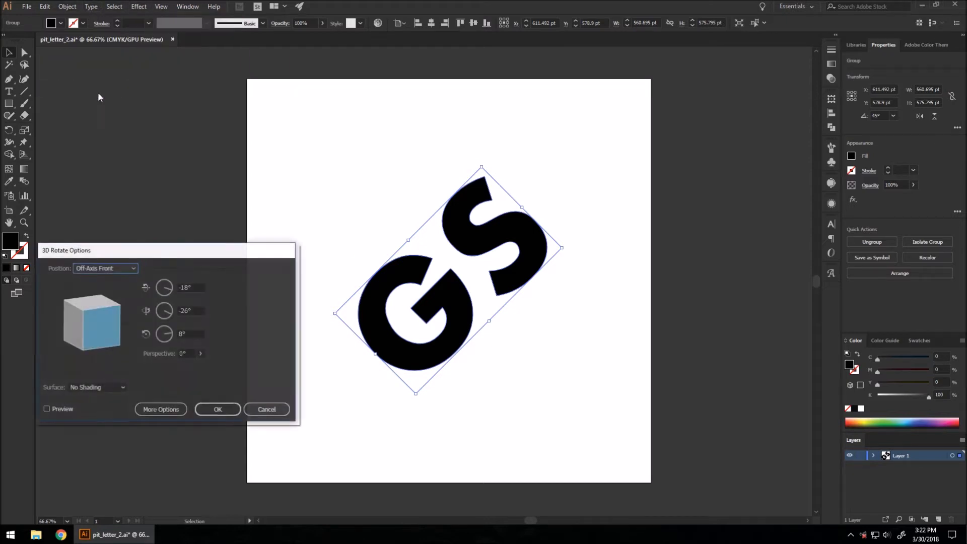
click(46, 409)
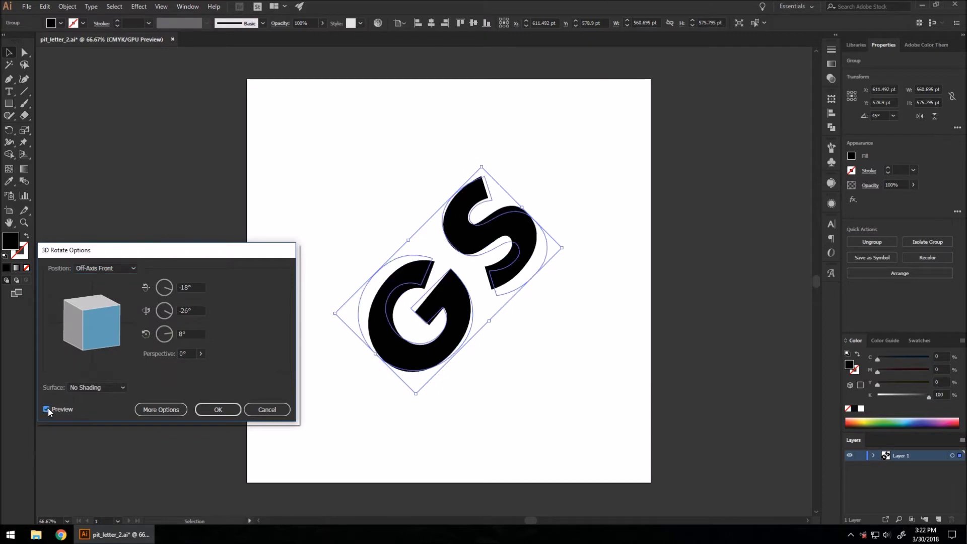
click(196, 289)
text(0)
key(Tab)
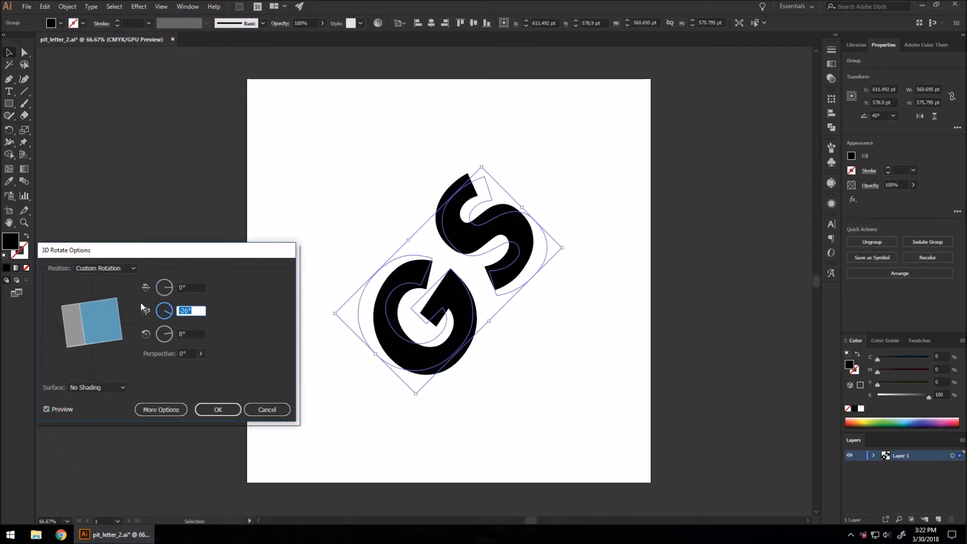
text(0)
key(Tab)
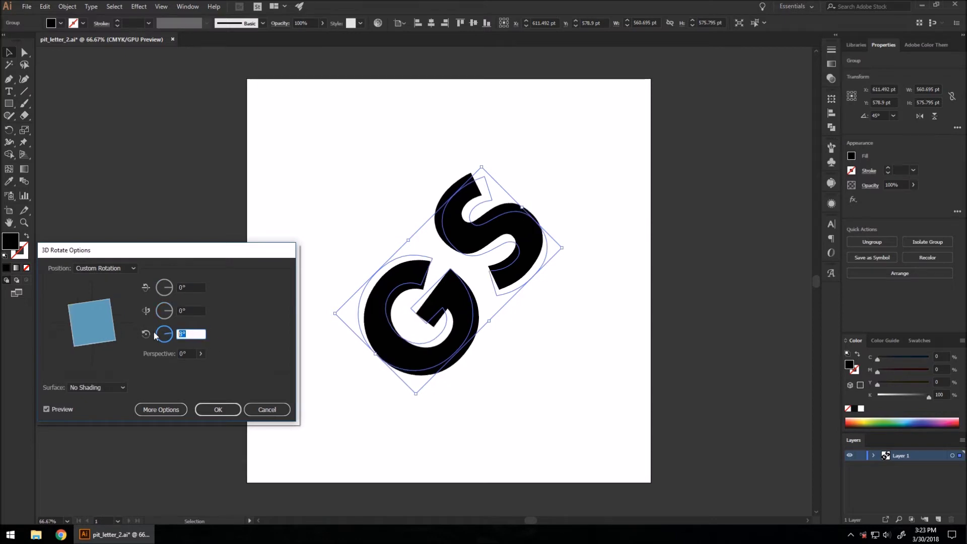
text(0)
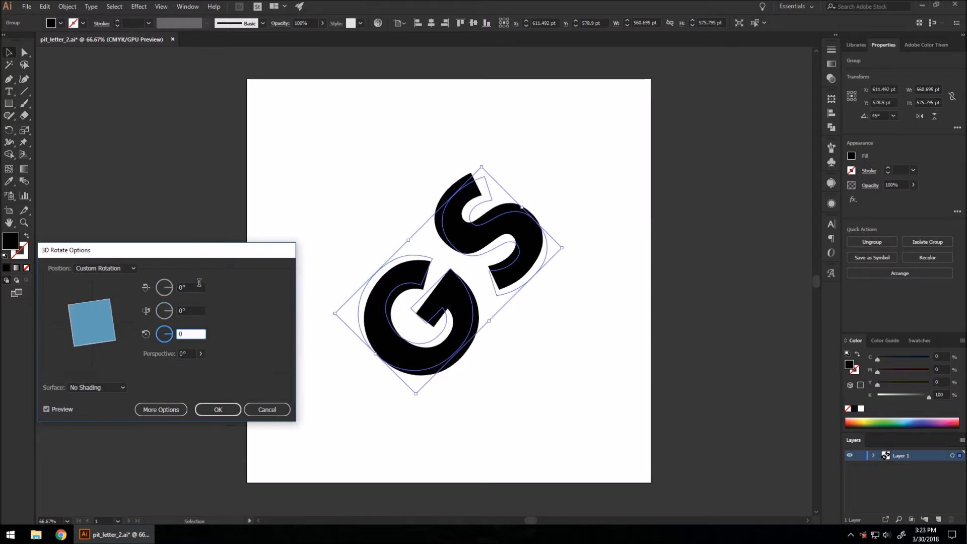
click(170, 287)
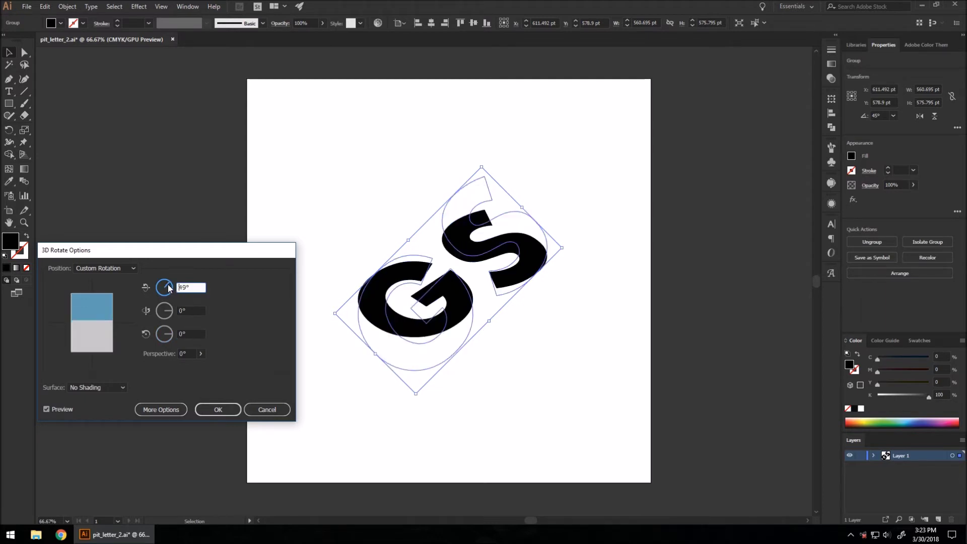
click(169, 281)
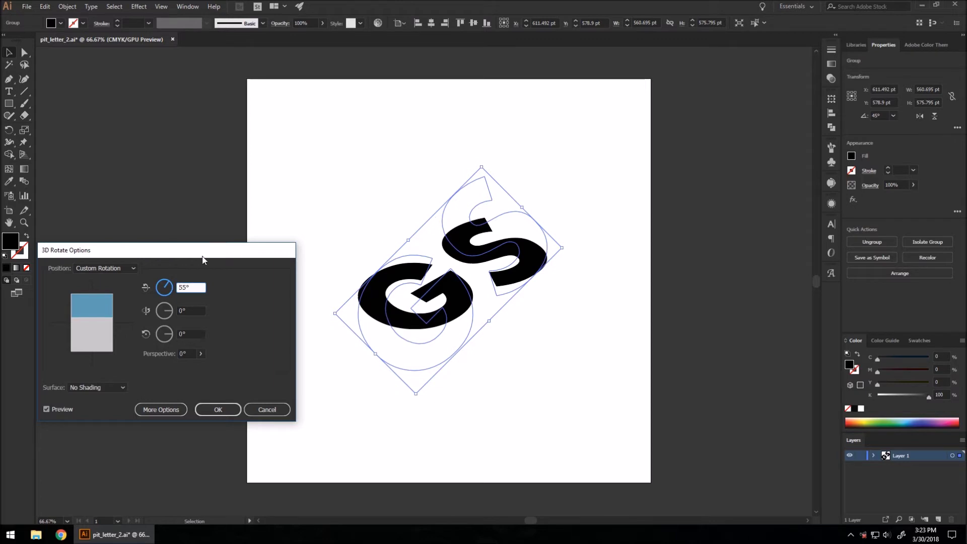
click(218, 410)
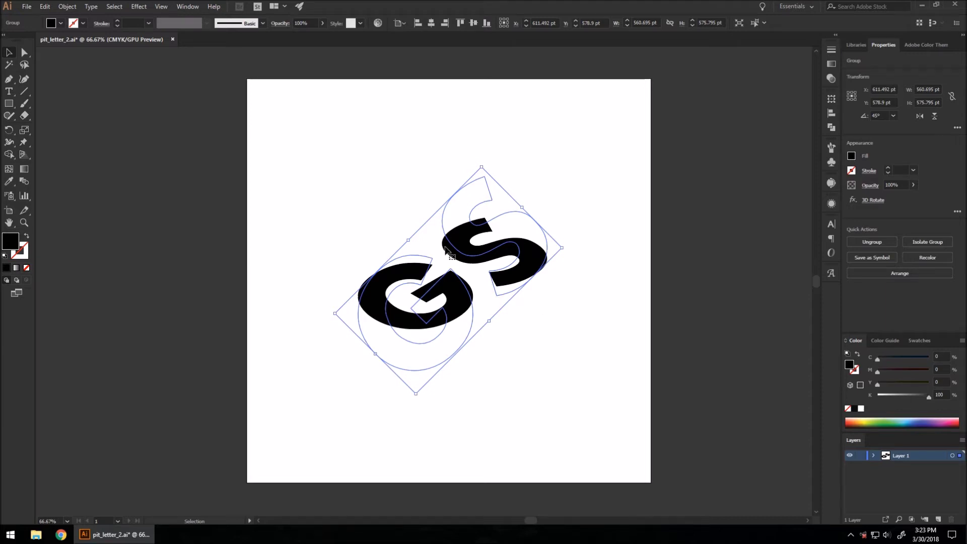
Step: Expand the 3D appearance of the GS artwork and ungroup the result
click(73, 9)
click(86, 125)
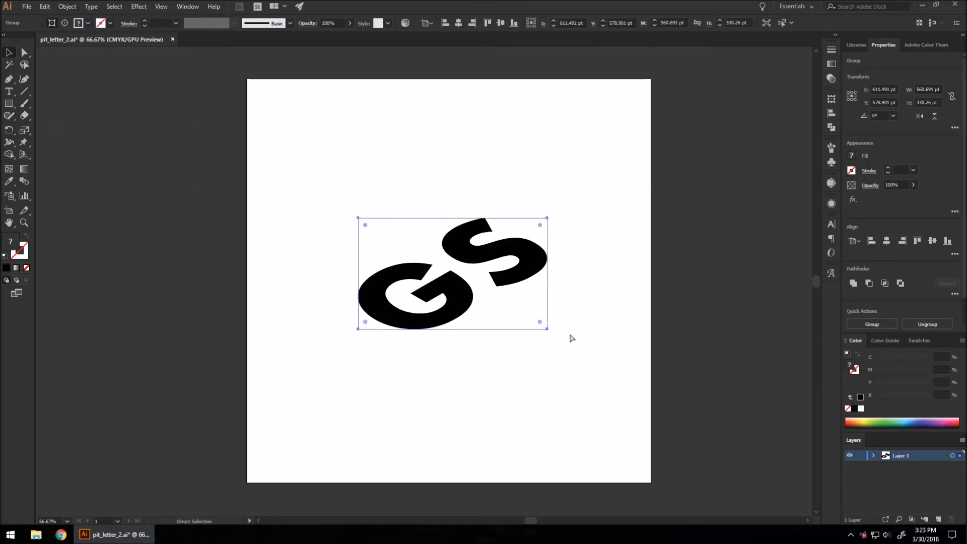
key(ctrl+7)
Step: Release the clipping mask around the letters and deselect
key(v)
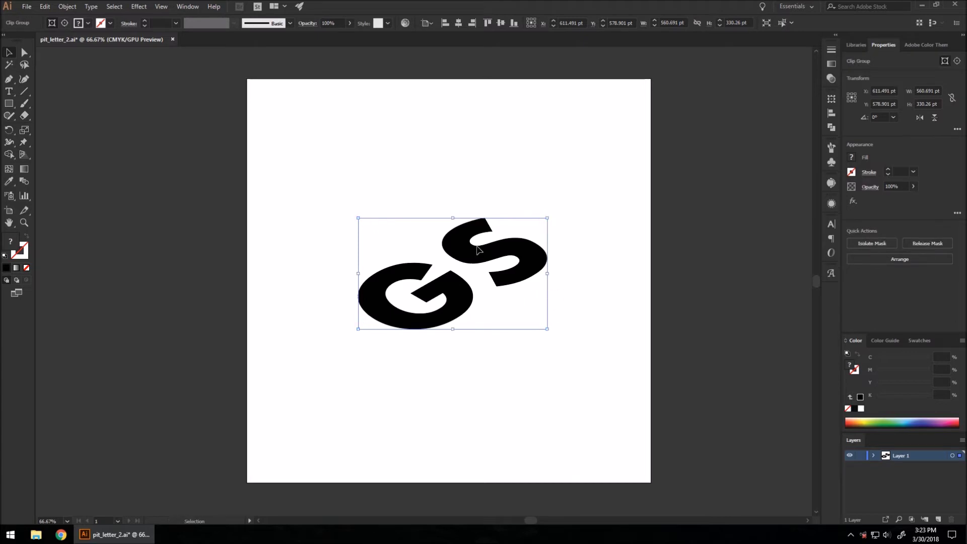
click(918, 245)
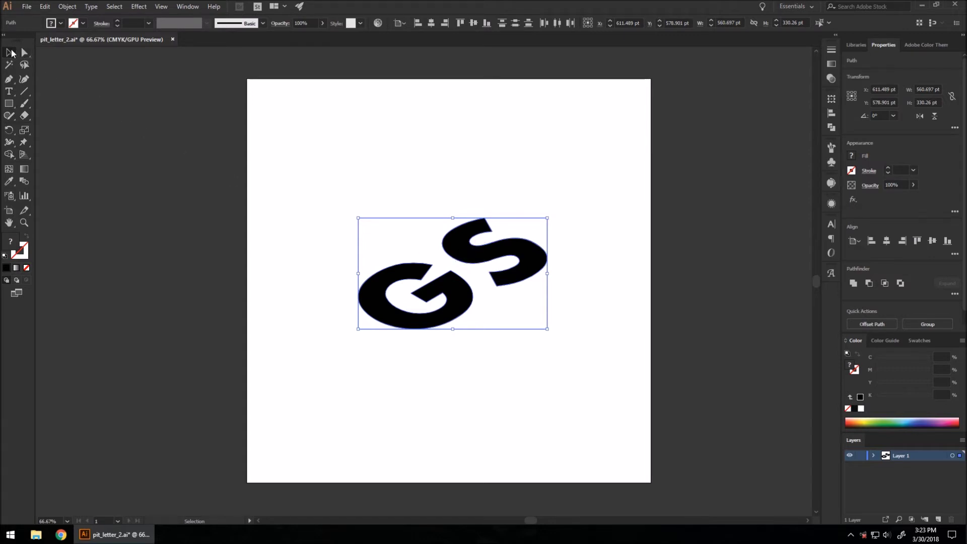
click(509, 341)
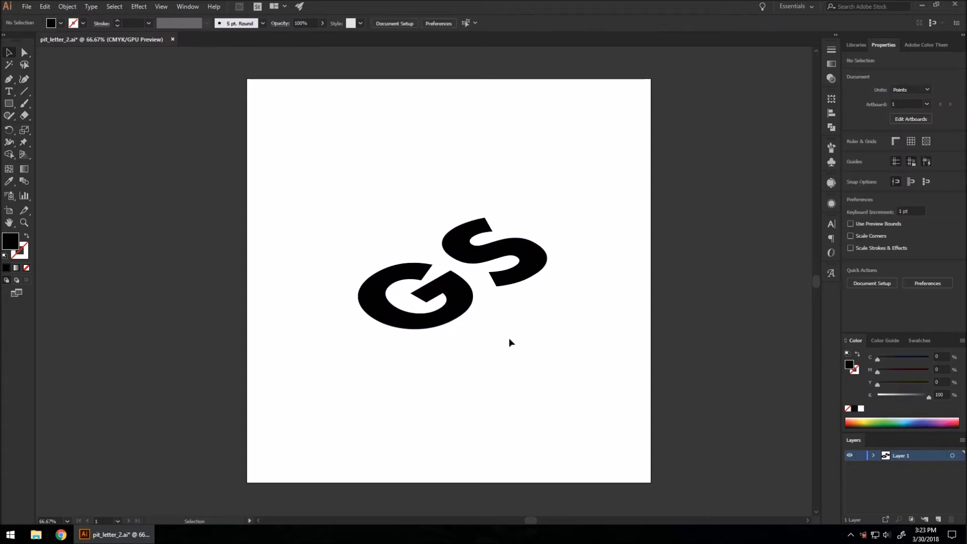
Step: Delete the leftover empty rectangle path
click(501, 331)
drag(502, 331, 592, 387)
key(Delete)
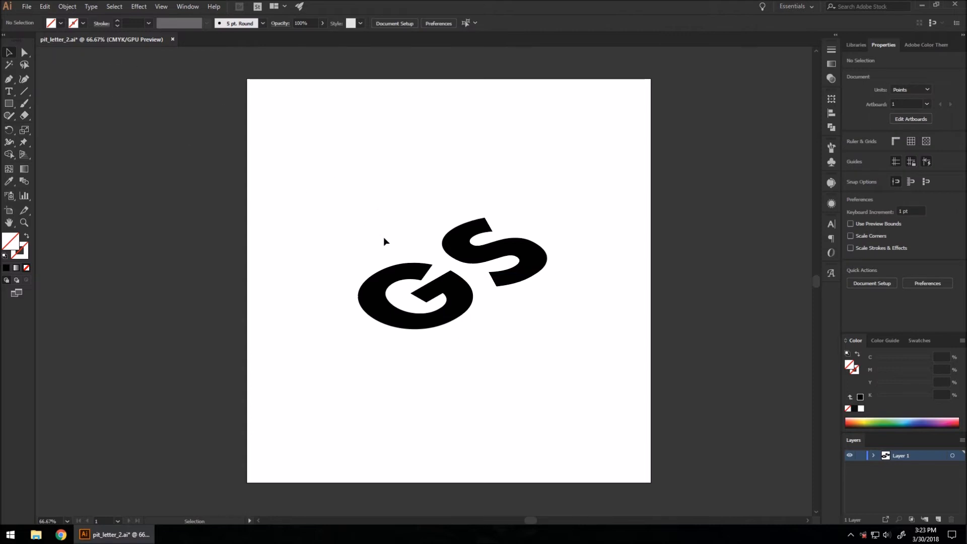
Step: Test dragging an anchor point of the G, then undo the change and deselect
click(403, 272)
key(a)
scroll(383, 292, up, 2)
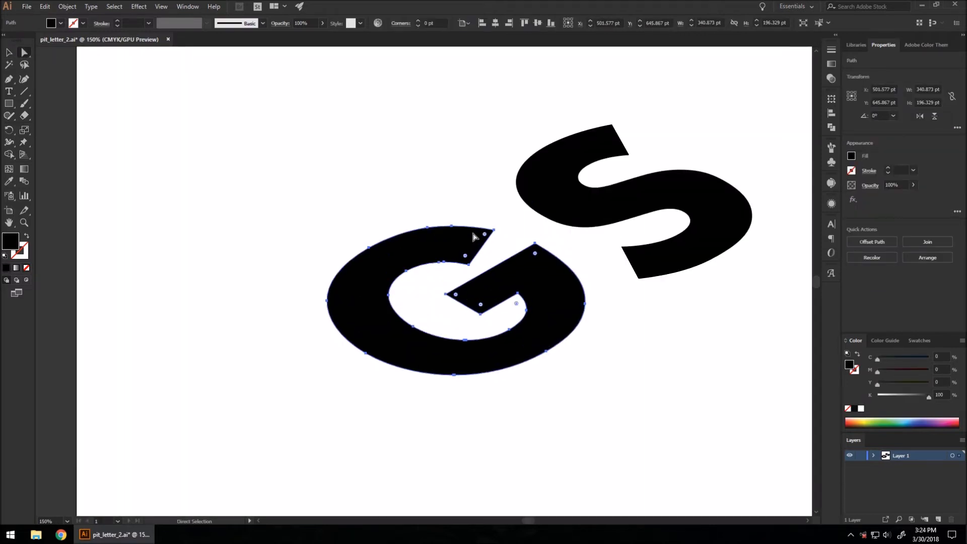
mouse_move(474, 237)
mouse_down()
mouse_move(504, 228)
mouse_move(453, 244)
mouse_up()
key(ctrl+z)
key(v)
click(235, 335)
scroll(232, 332, down, 2)
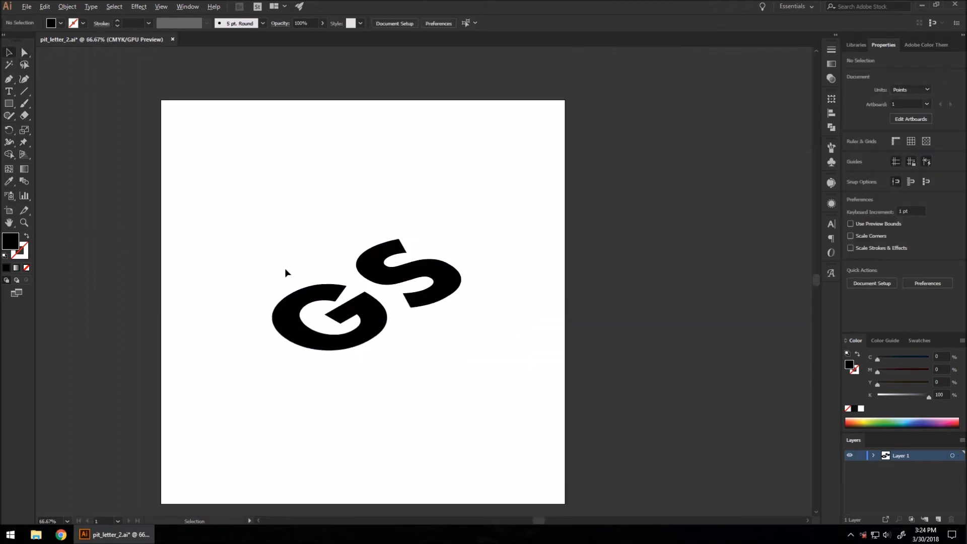
scroll(369, 217, up, 1)
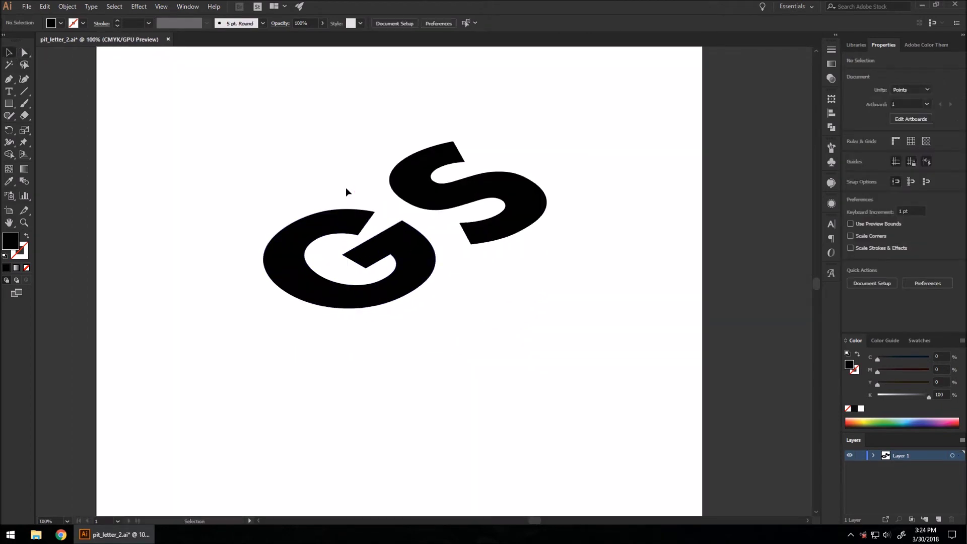
Step: Draw Pen lines straight down from the S's top corner and points on its inner curves
click(8, 79)
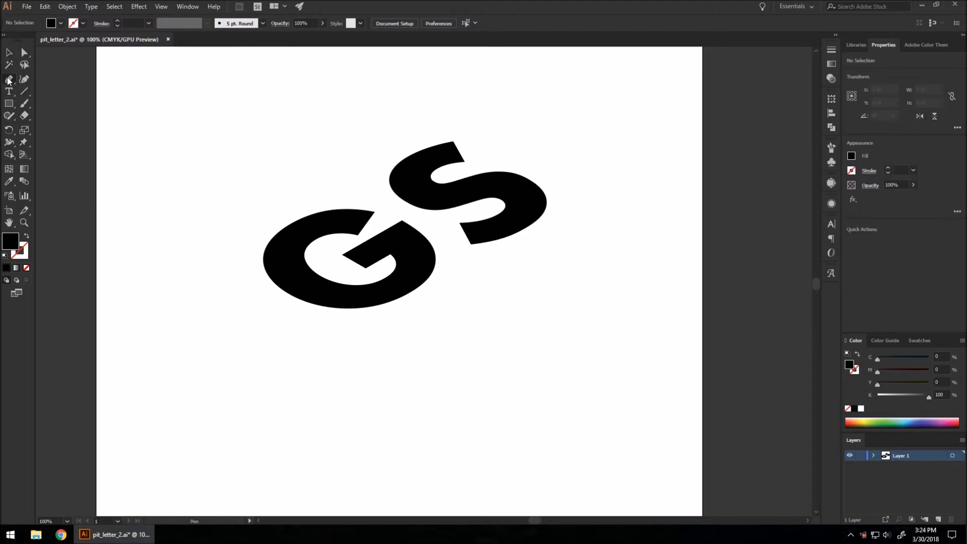
scroll(437, 148, up, 1)
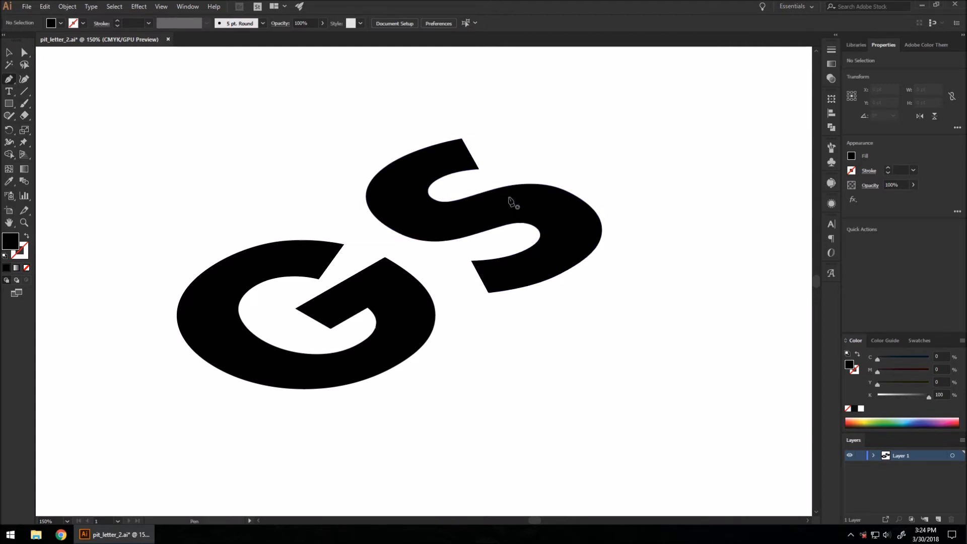
drag(503, 215, 521, 217)
scroll(422, 193, up, 2)
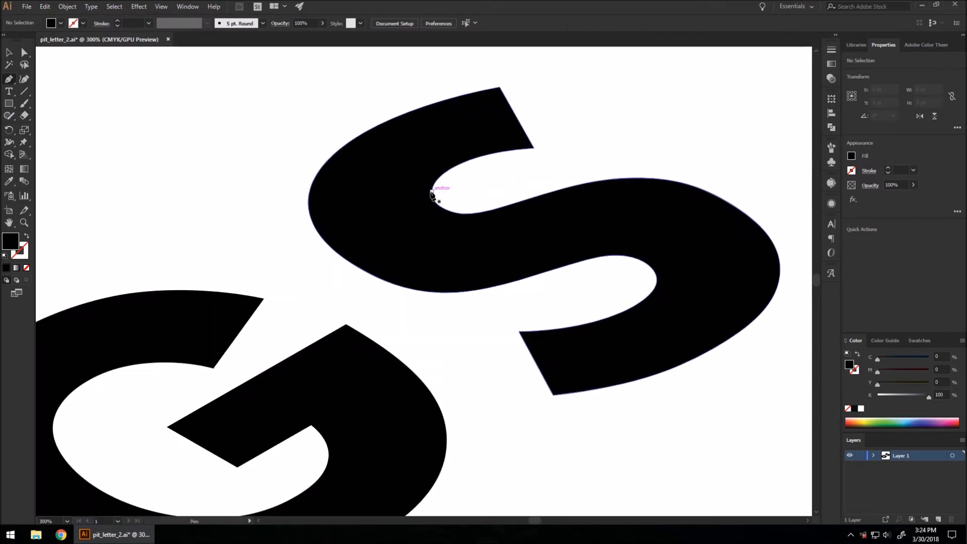
drag(432, 192, 436, 325)
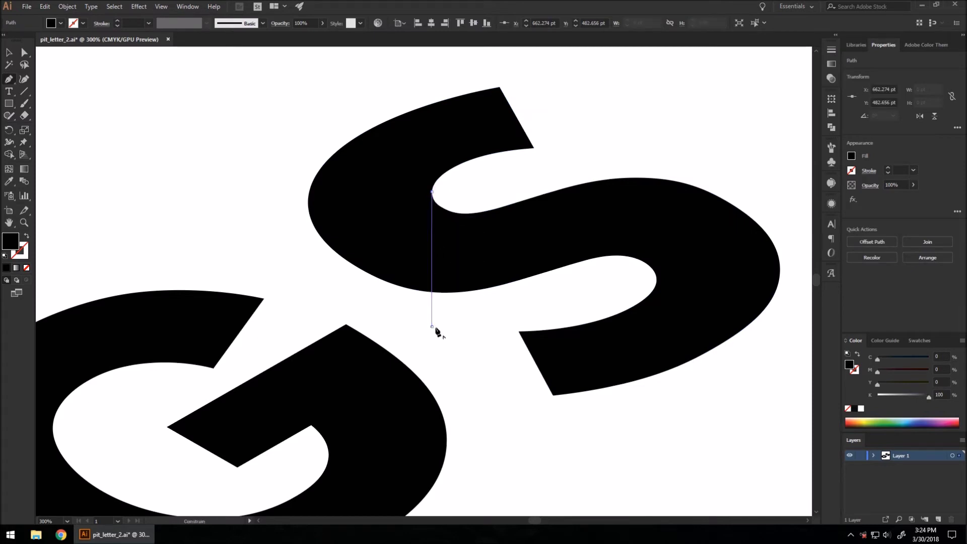
click(433, 327)
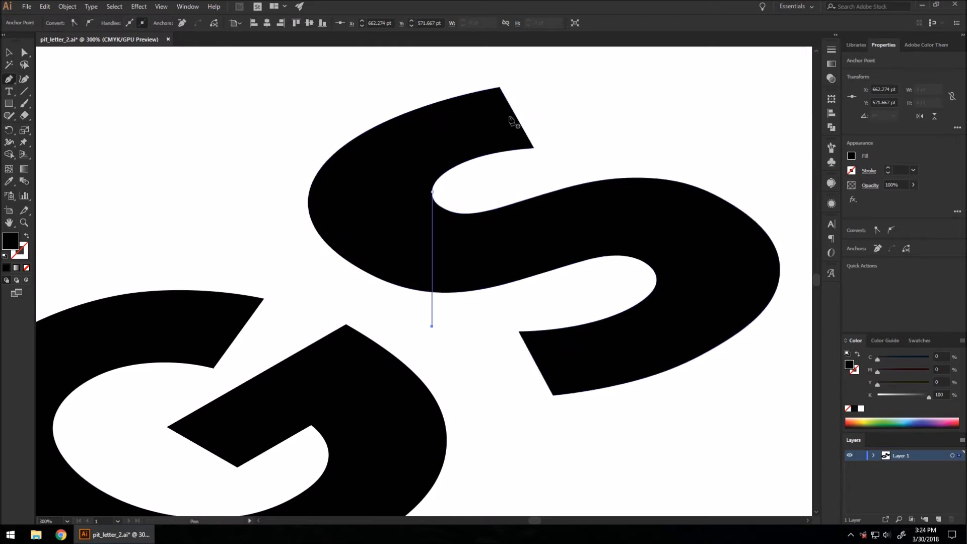
drag(500, 87, 499, 186)
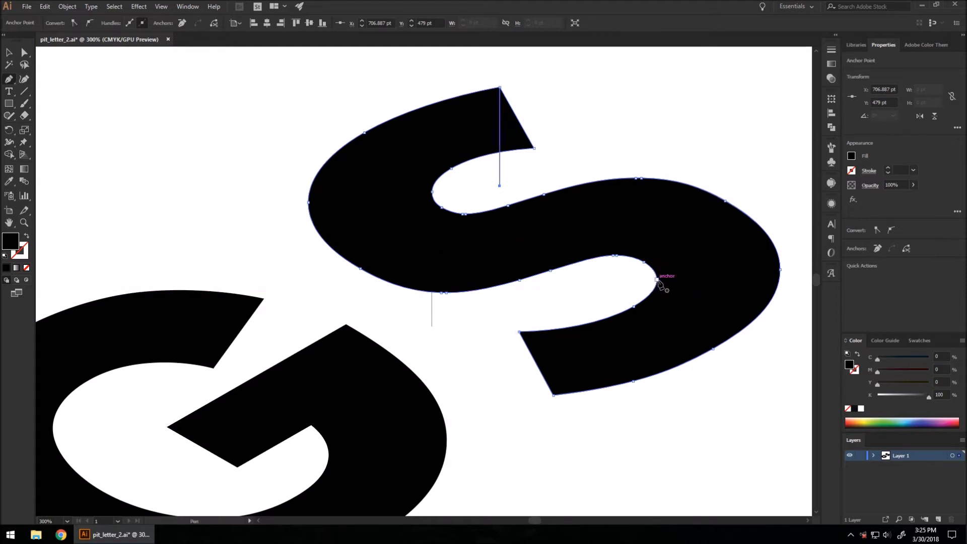
drag(657, 279, 663, 416)
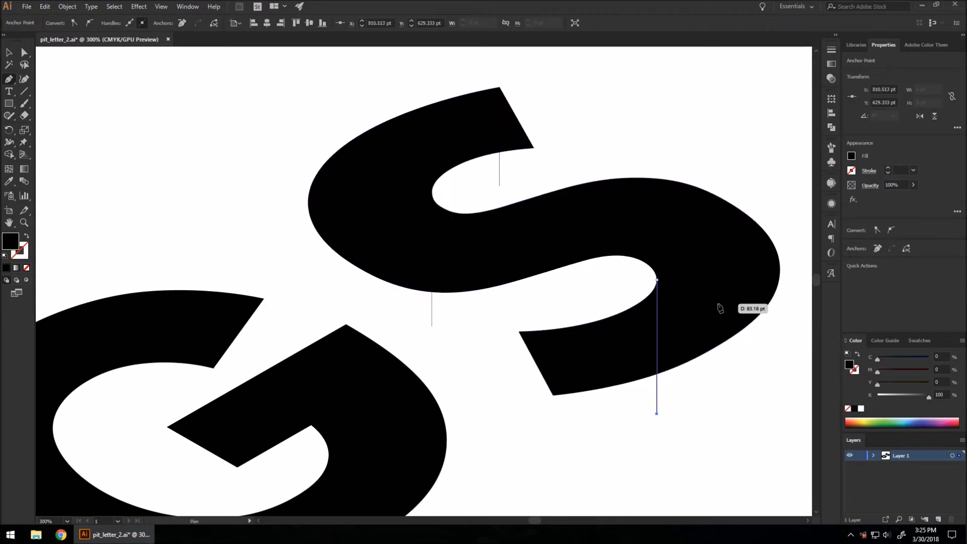
scroll(558, 381, down, 3)
scroll(583, 339, down, 3)
Step: Draw a vertical line straight down from the G's top point
scroll(579, 302, up, 1)
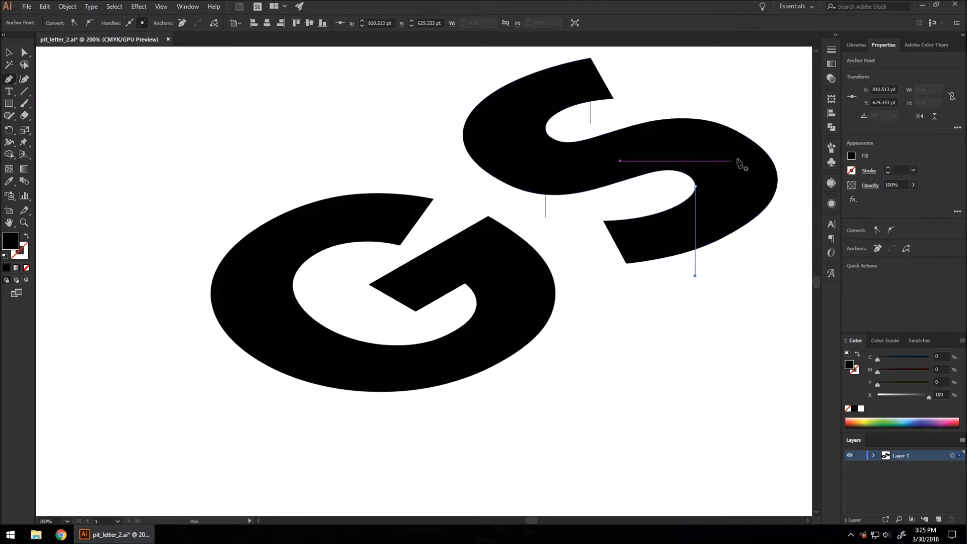
scroll(463, 277, up, 1)
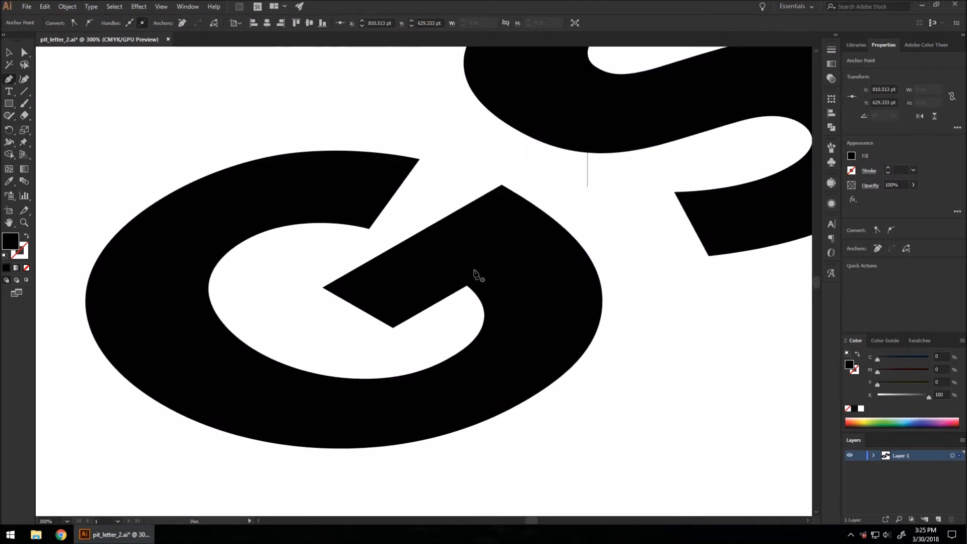
click(502, 186)
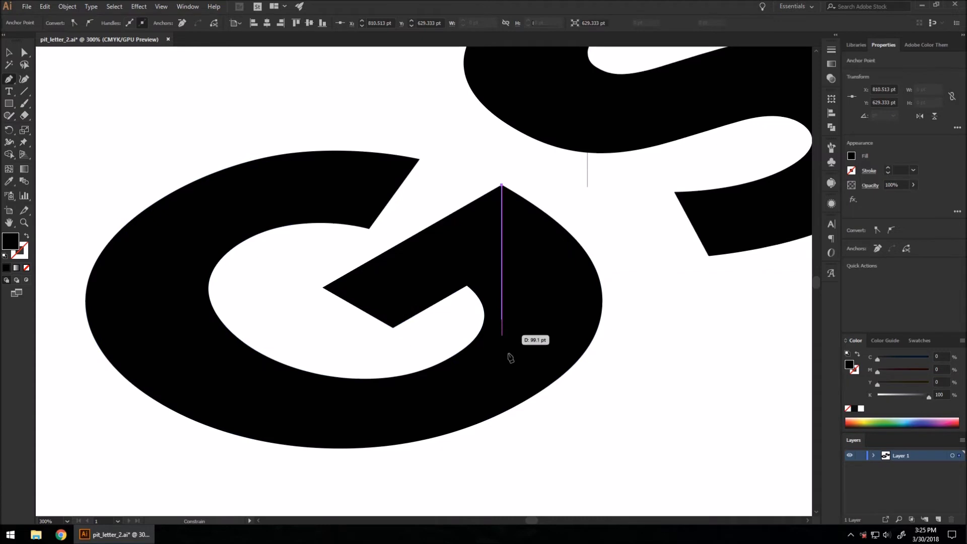
click(502, 463)
key(ctrl+z)
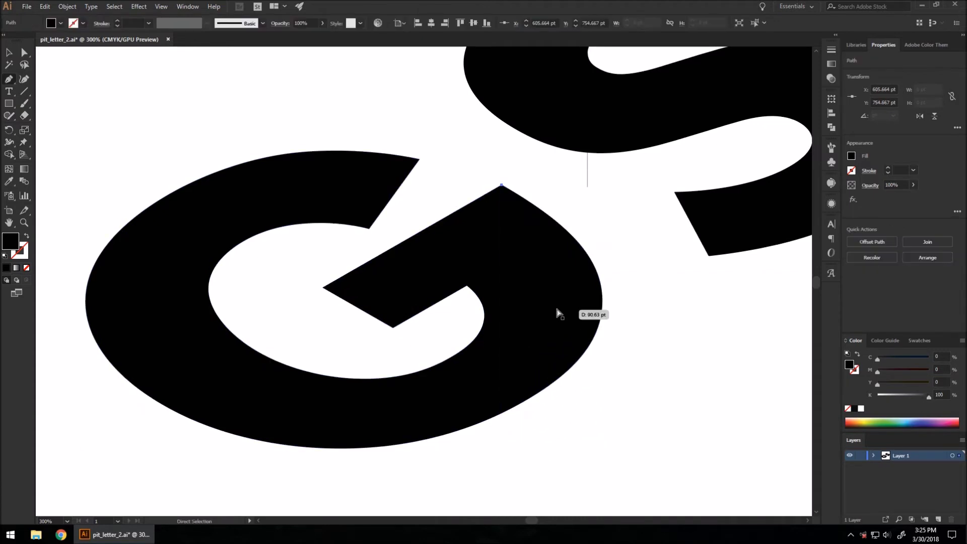
click(502, 460)
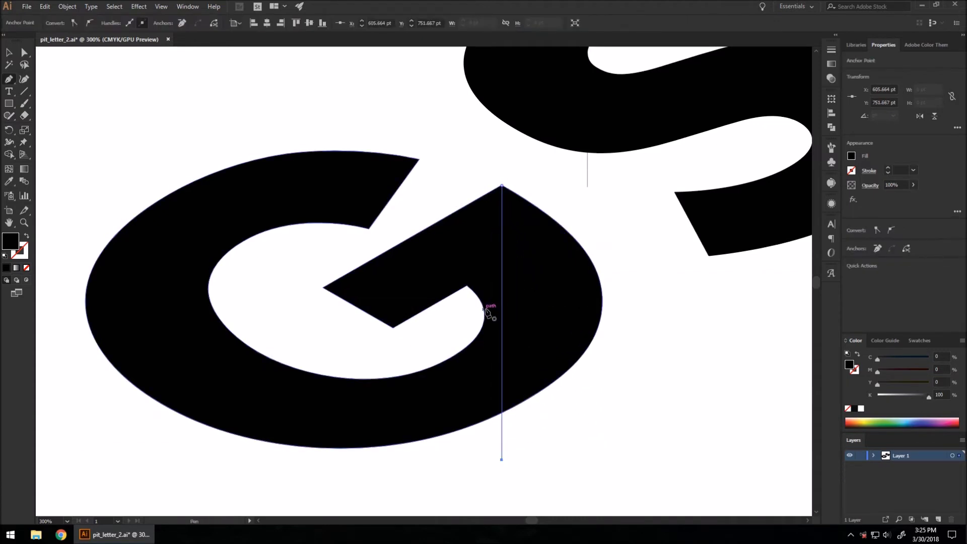
Step: Draw vertical lines down from the G's inner curve and inner left curve
scroll(484, 320, up, 3)
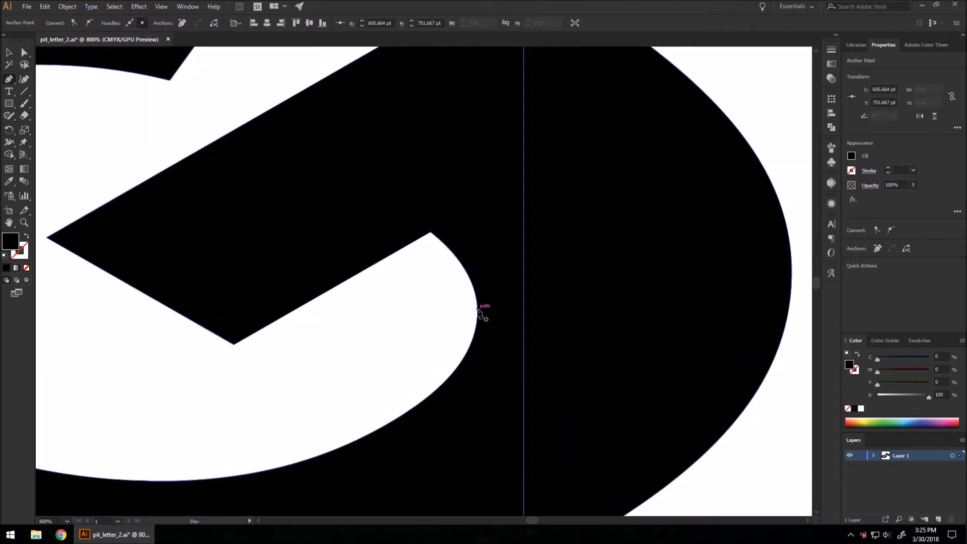
click(478, 312)
scroll(480, 315, down, 5)
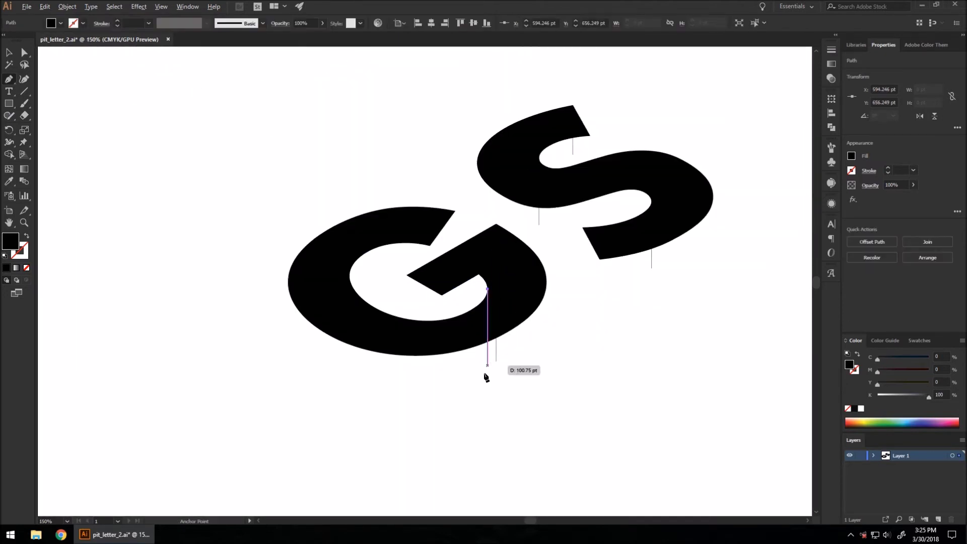
click(487, 388)
scroll(330, 313, up, 1)
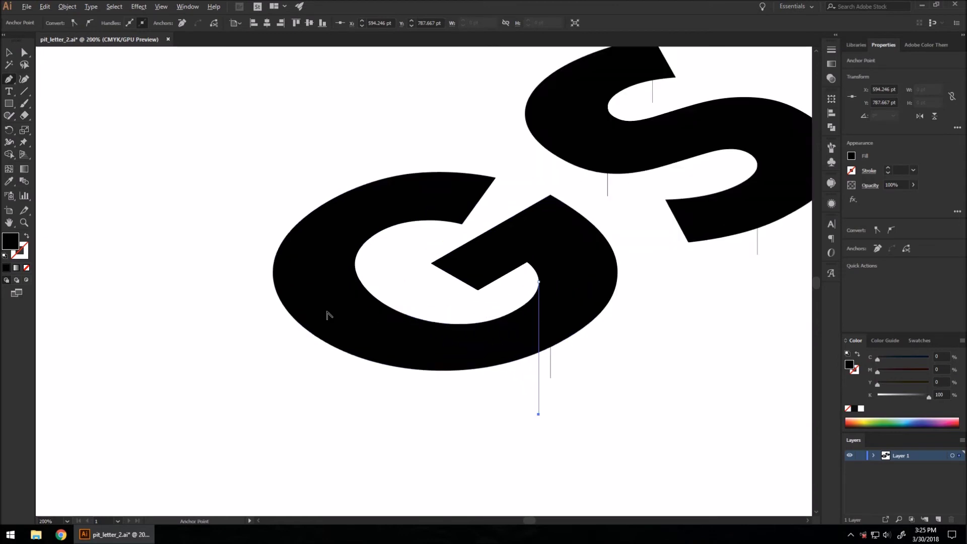
click(355, 264)
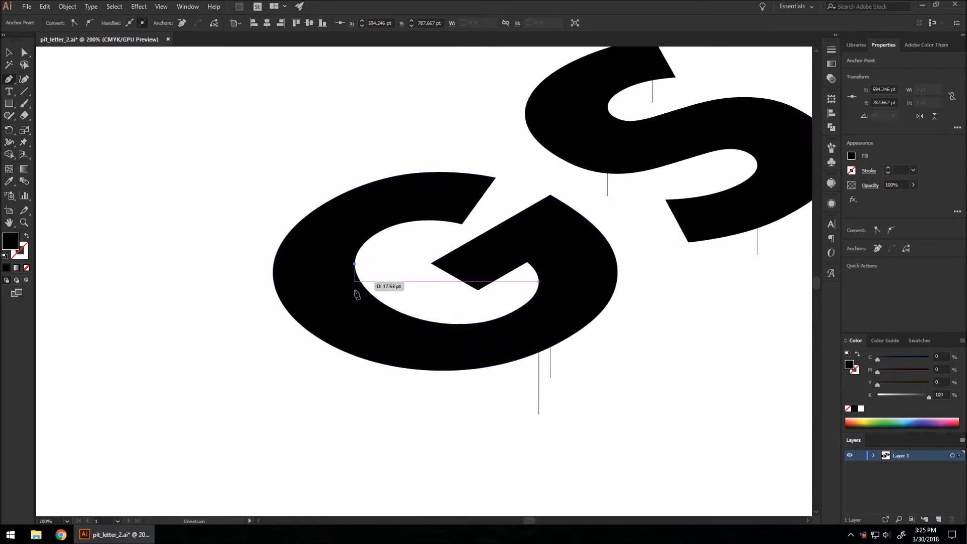
click(355, 396)
key(Return)
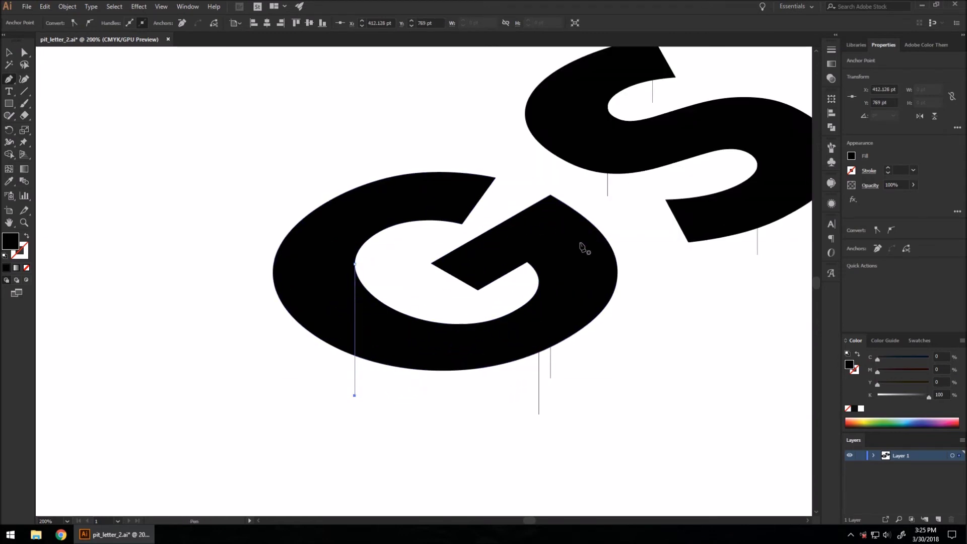
scroll(335, 348, down, 1)
Step: Select the G, the S and all the vertical lines together
click(8, 52)
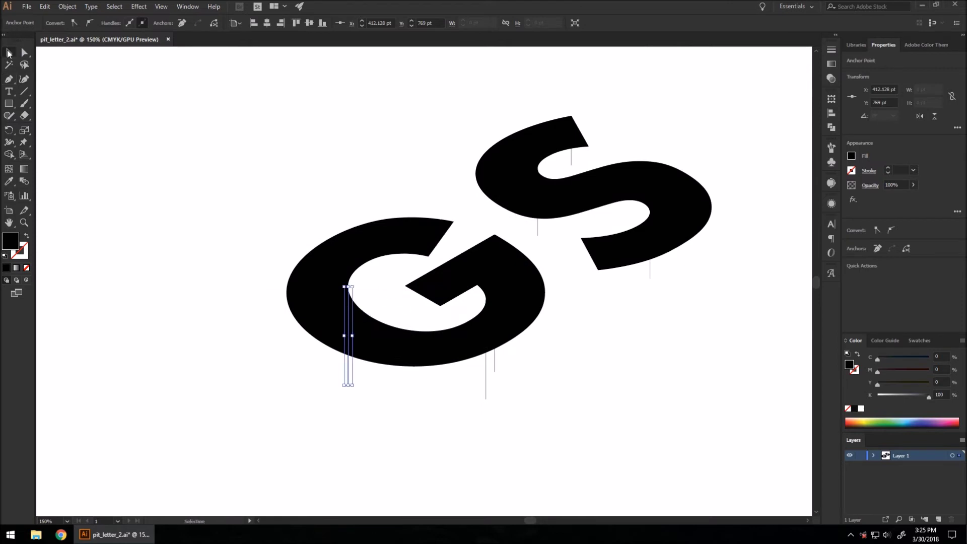
drag(370, 147, 744, 463)
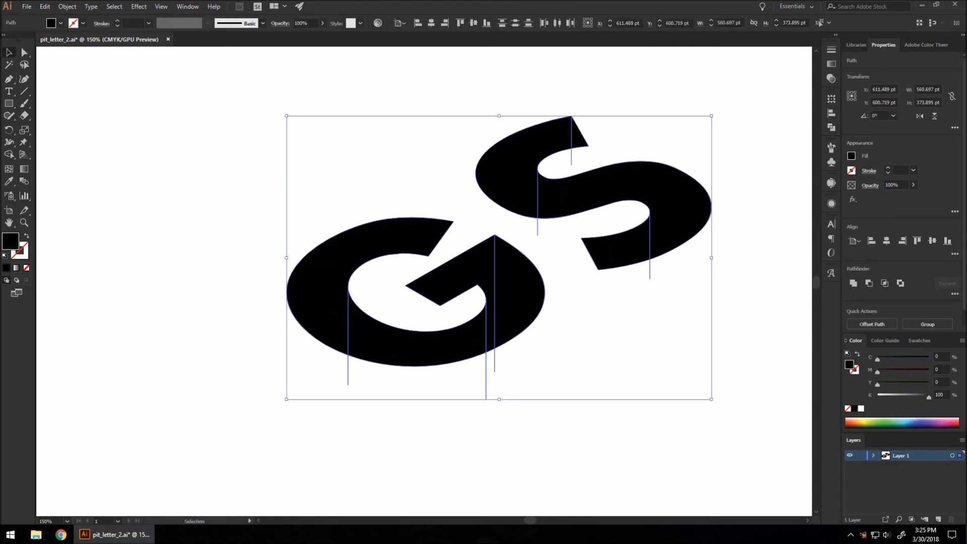
click(9, 155)
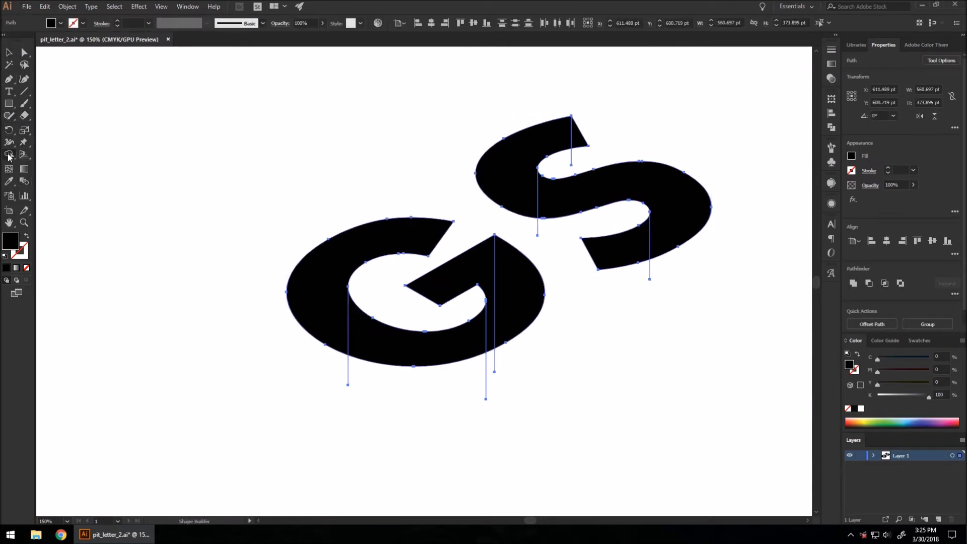
Step: Merge the S's top triangle, middle band and G's bottom region; delete stray line ends
click(580, 143)
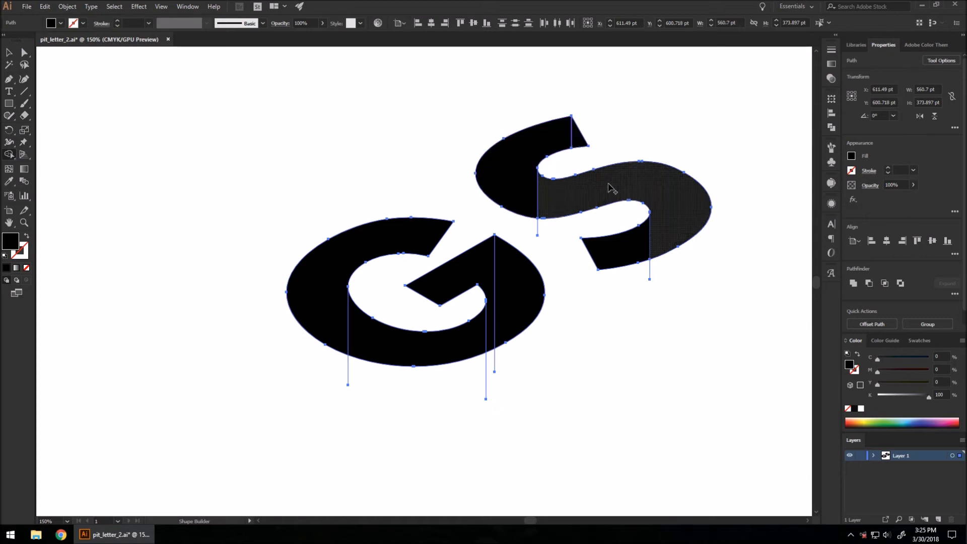
click(621, 202)
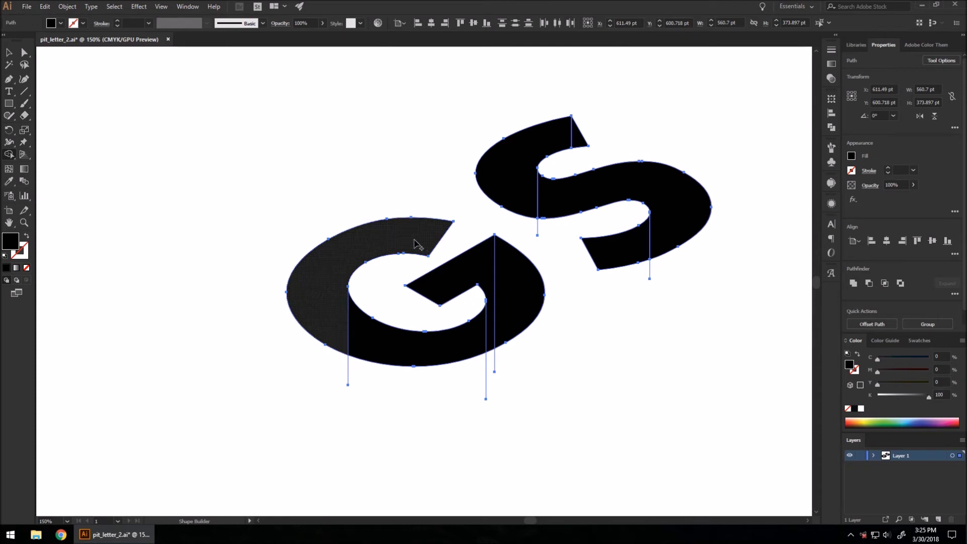
click(390, 350)
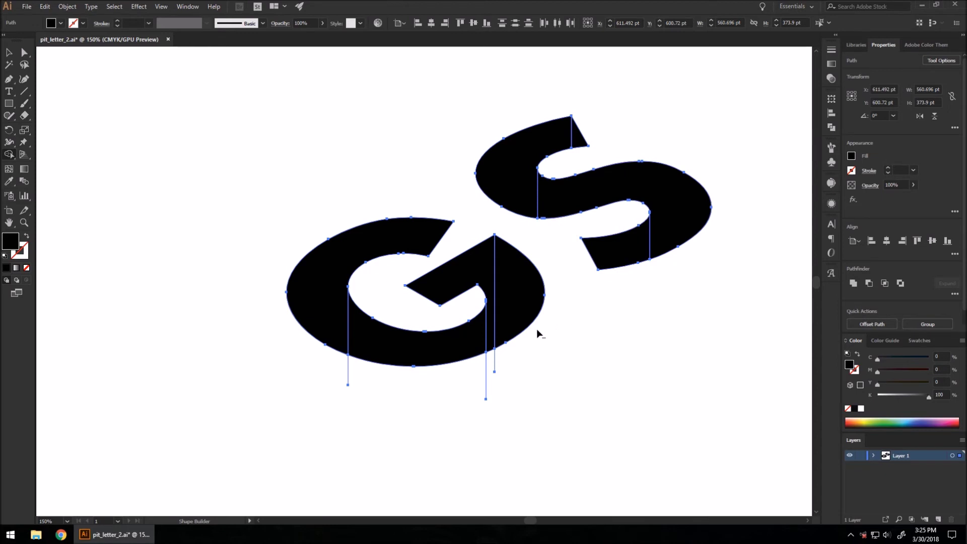
drag(406, 390, 339, 377)
click(9, 52)
click(547, 372)
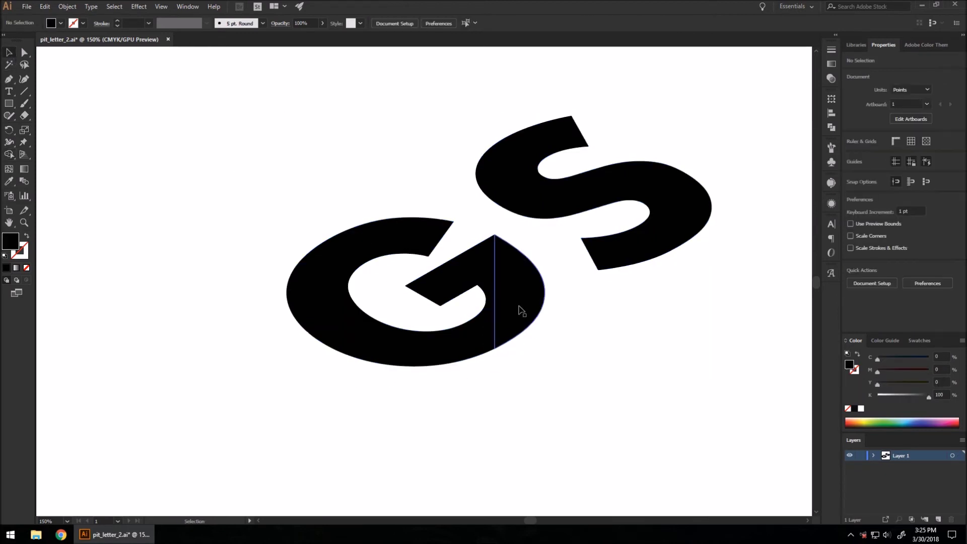
drag(519, 309, 562, 334)
drag(471, 277, 426, 245)
key(ctrl+z)
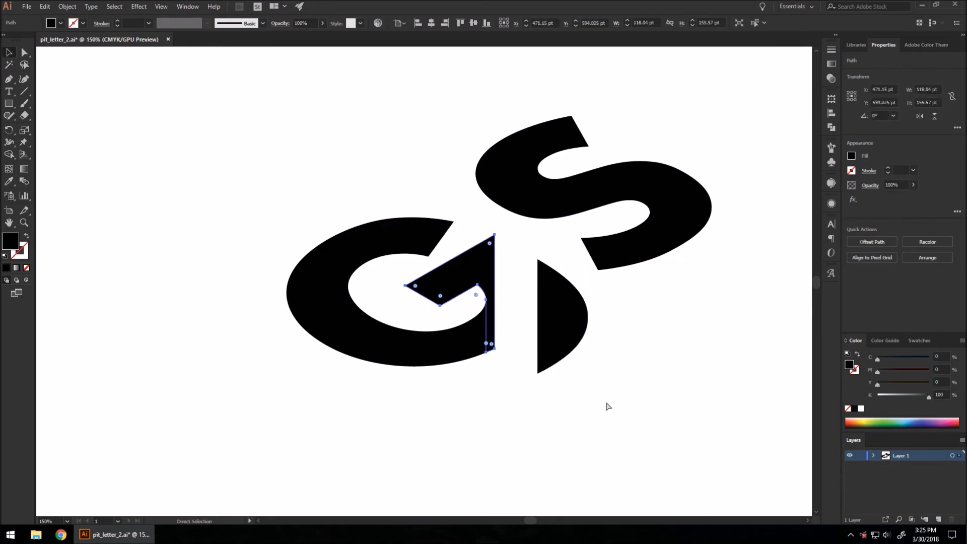
key(ctrl+z)
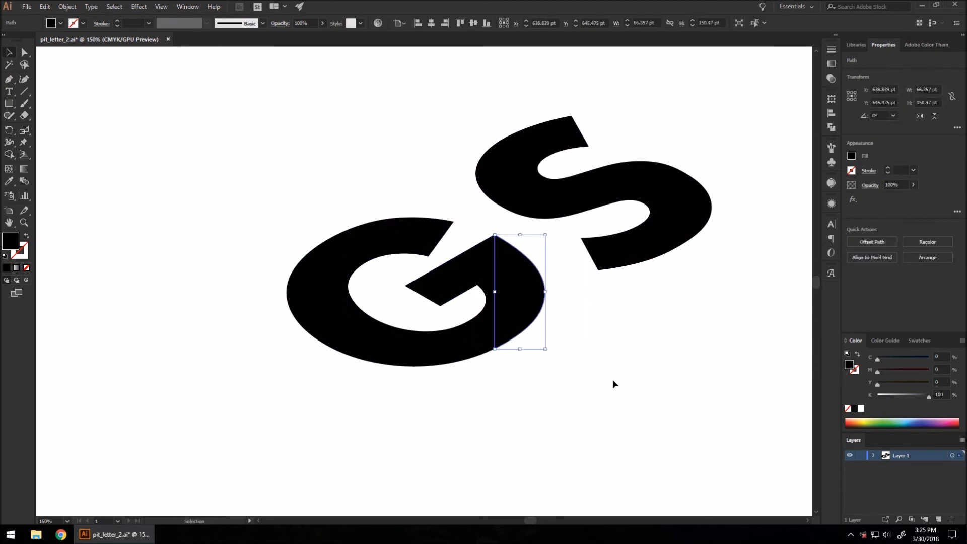
drag(530, 293, 555, 322)
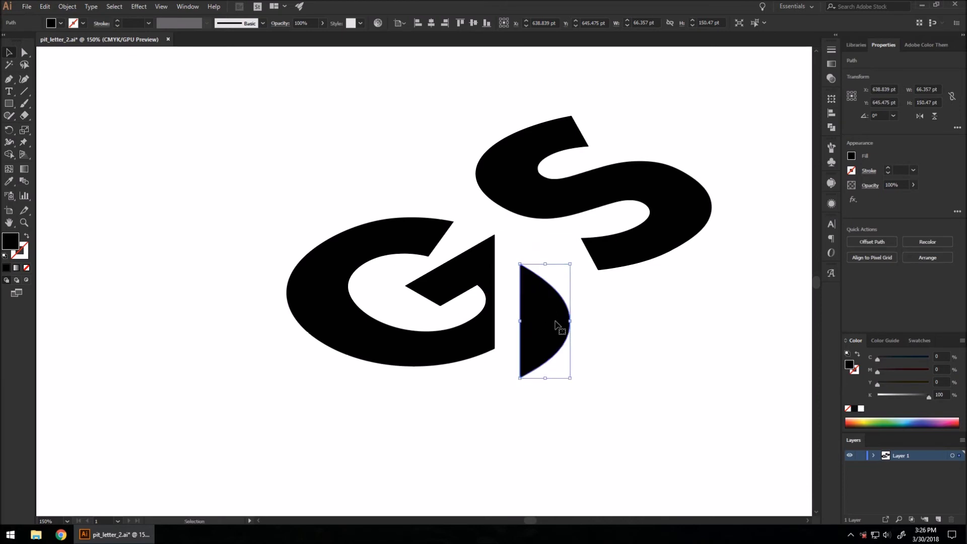
key(ctrl+z)
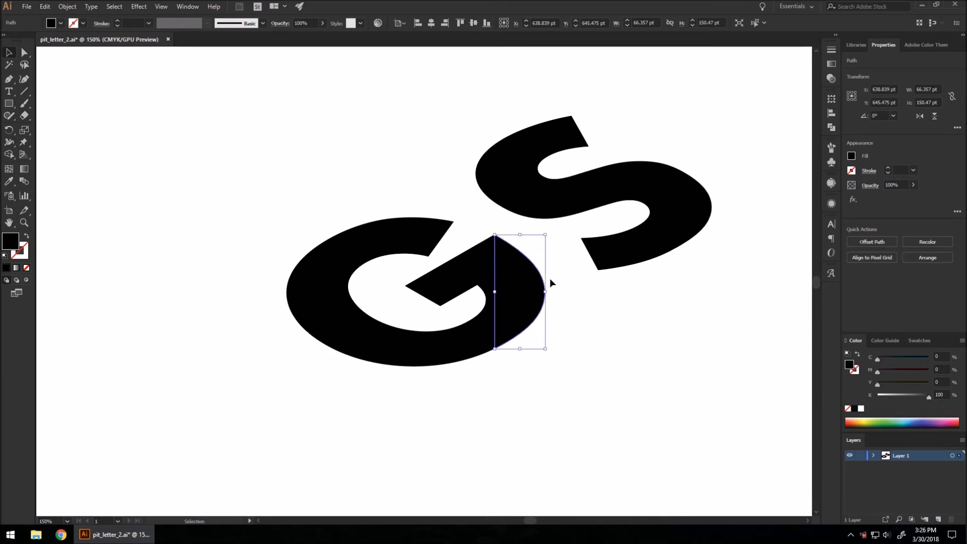
click(596, 323)
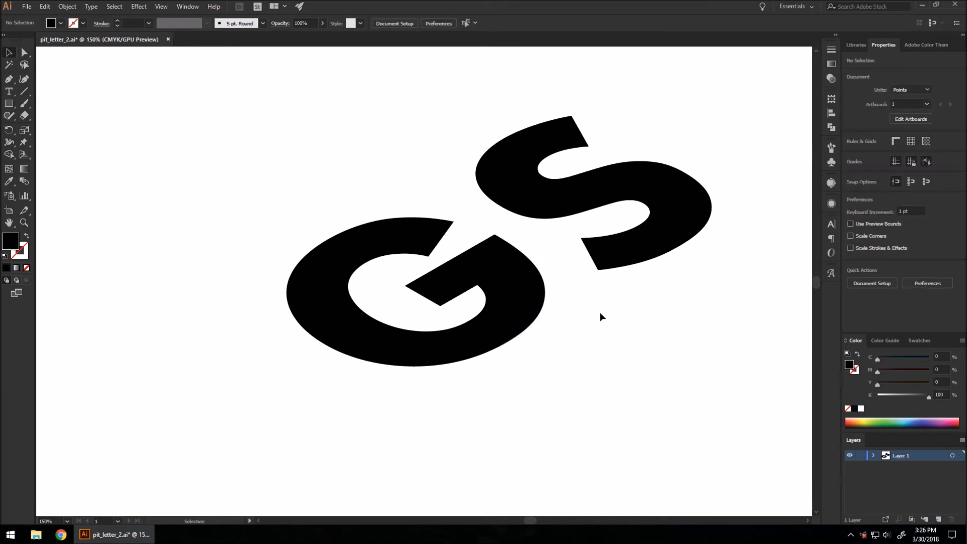
key(ctrl+minus)
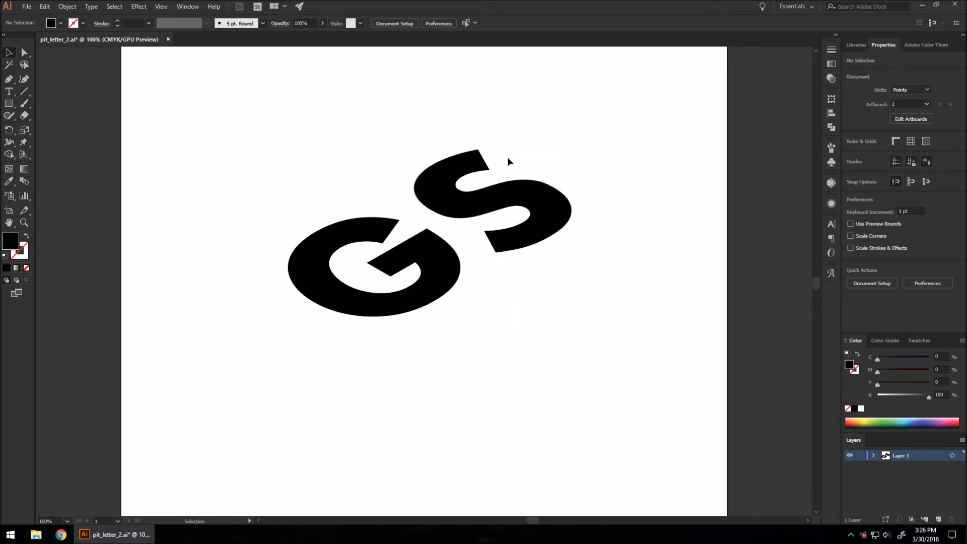
scroll(473, 155, up, 1)
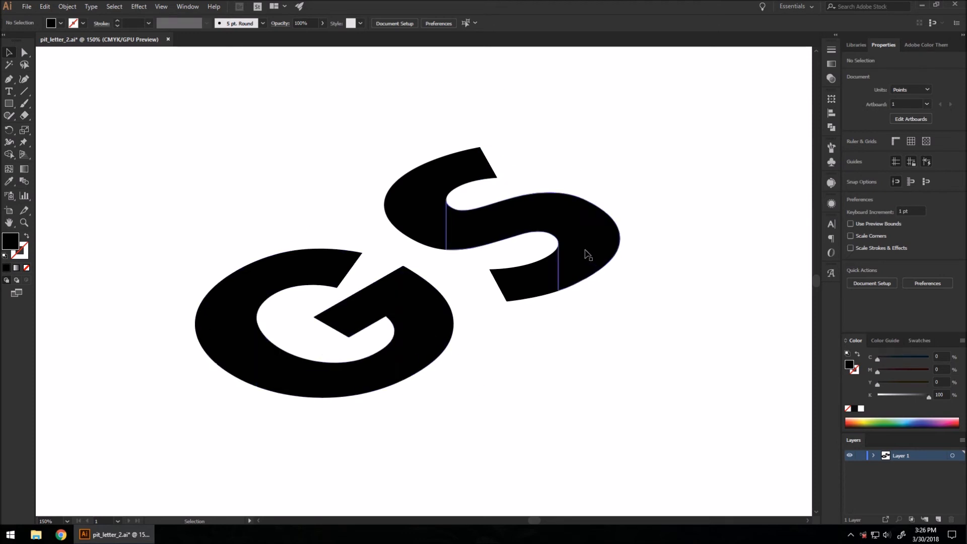
Step: Fill the S's top triangle and middle band and the G's right and bottom pieces dark blue
click(483, 160)
shift+click(576, 228)
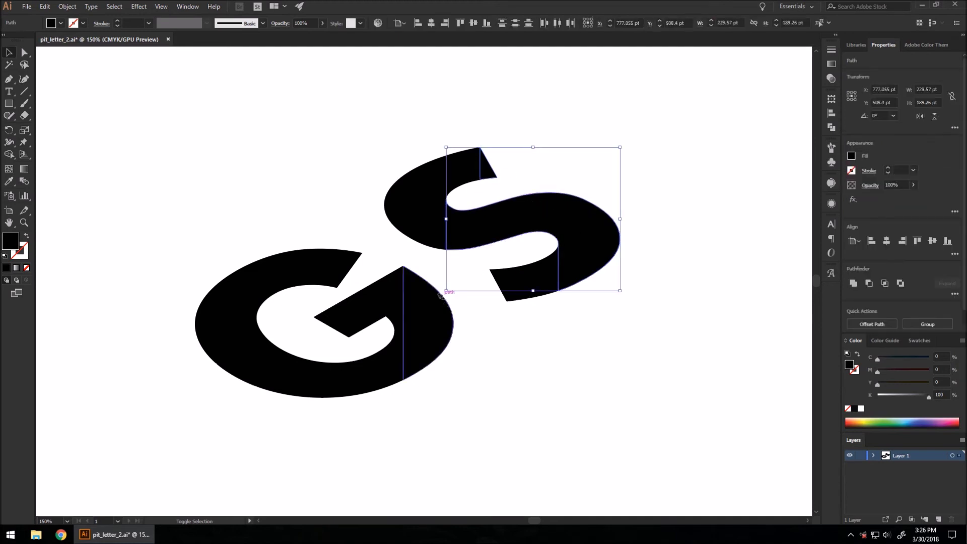
shift+click(423, 320)
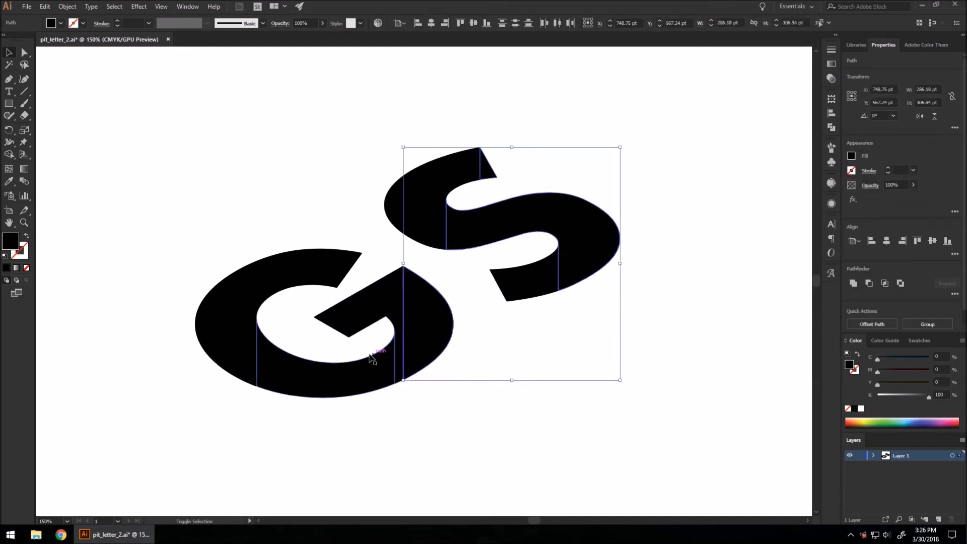
shift+click(307, 375)
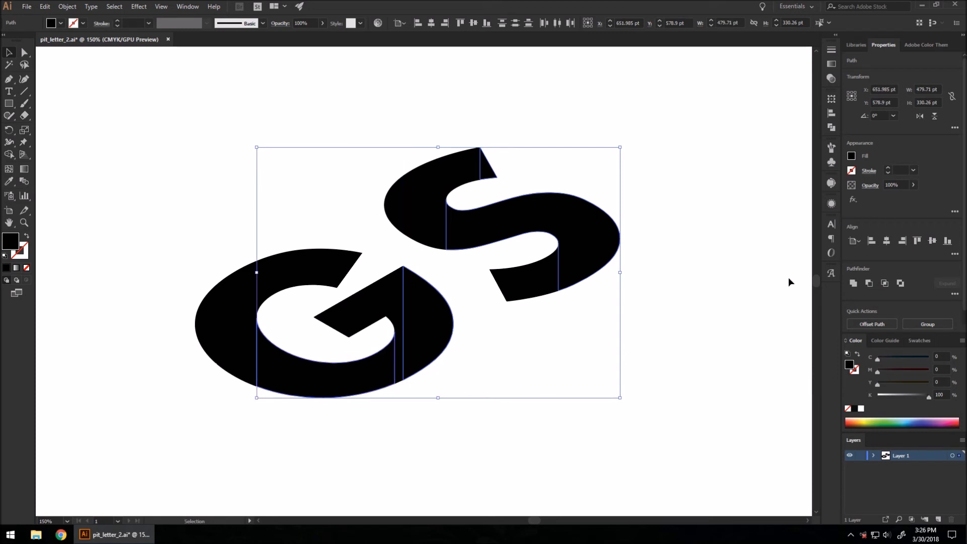
click(852, 157)
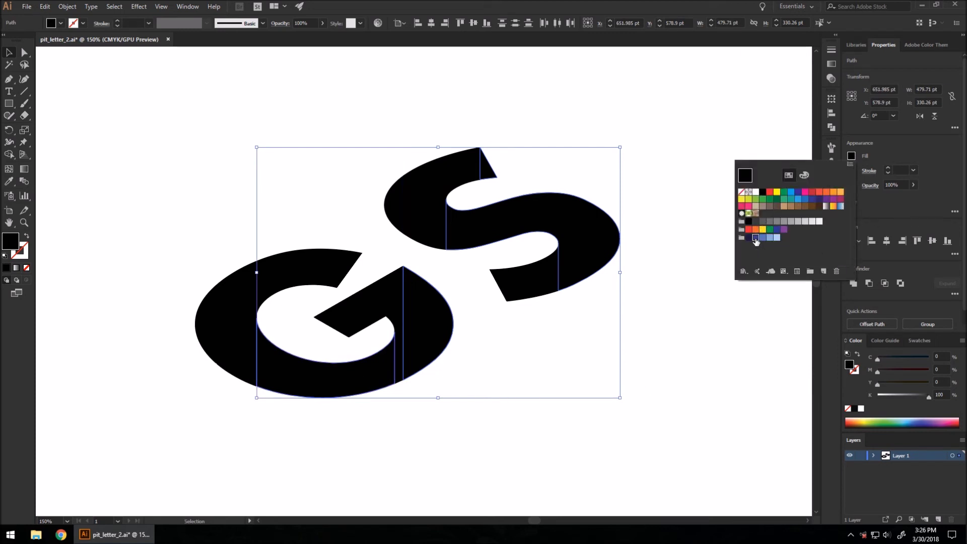
click(755, 238)
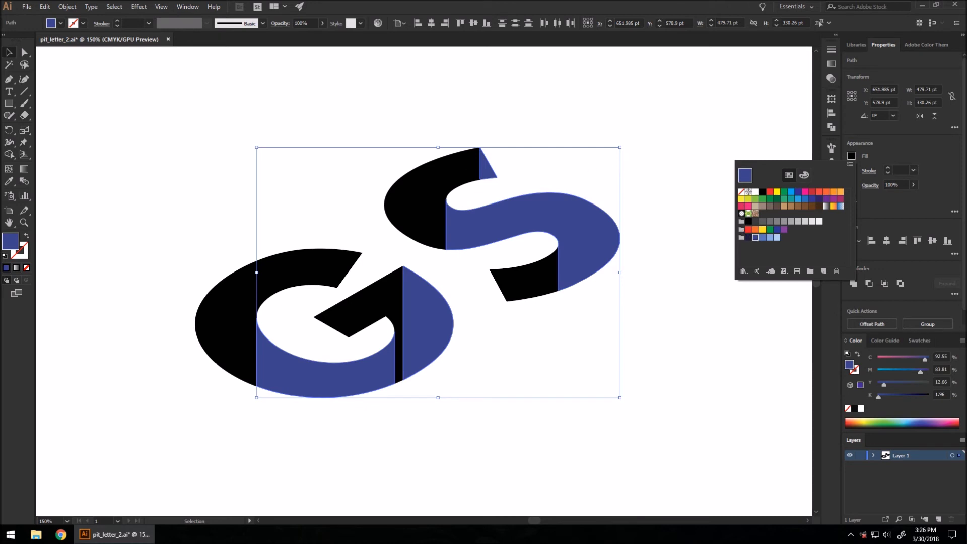
key(Escape)
click(185, 105)
Step: Fill the remaining black S and G pieces light blue, then deselect
click(515, 276)
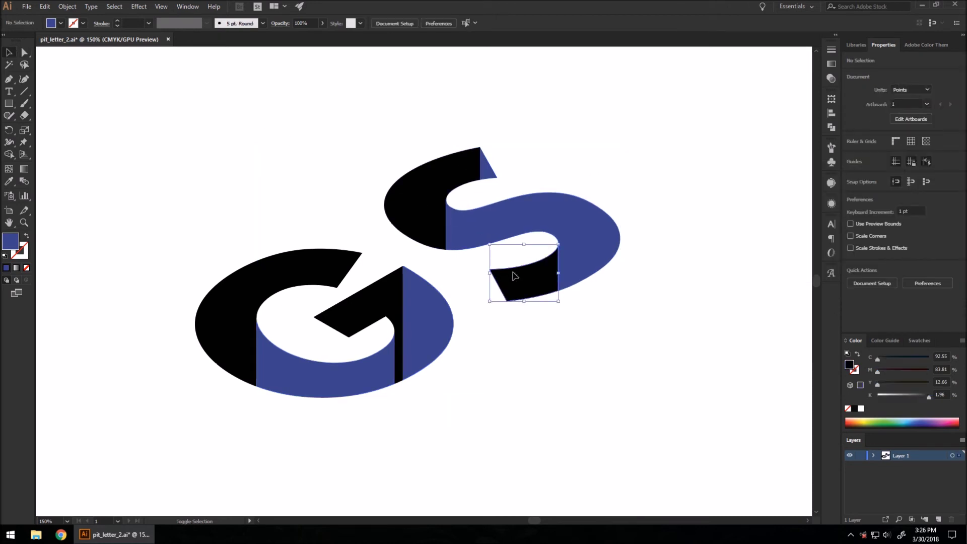
shift+click(406, 196)
shift+click(375, 290)
shift+click(255, 270)
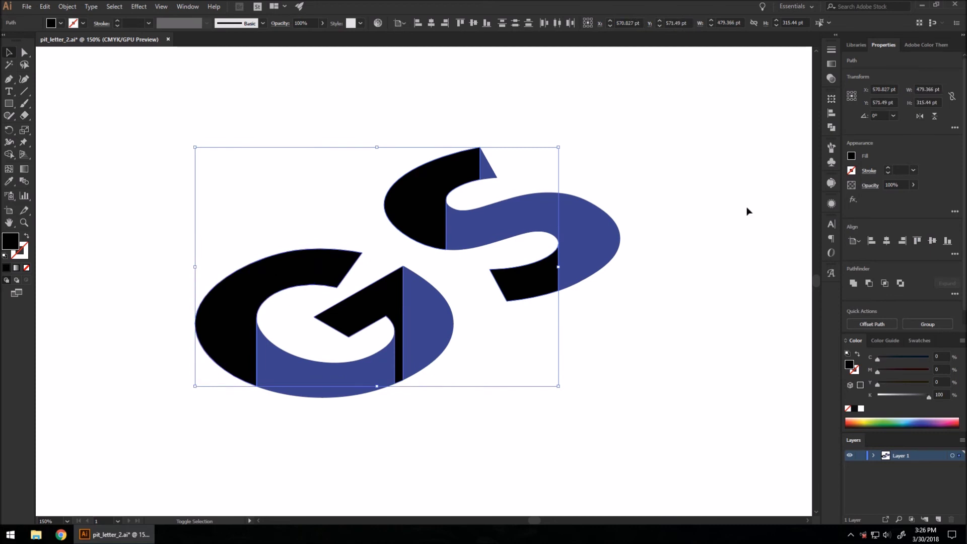
click(852, 156)
click(763, 237)
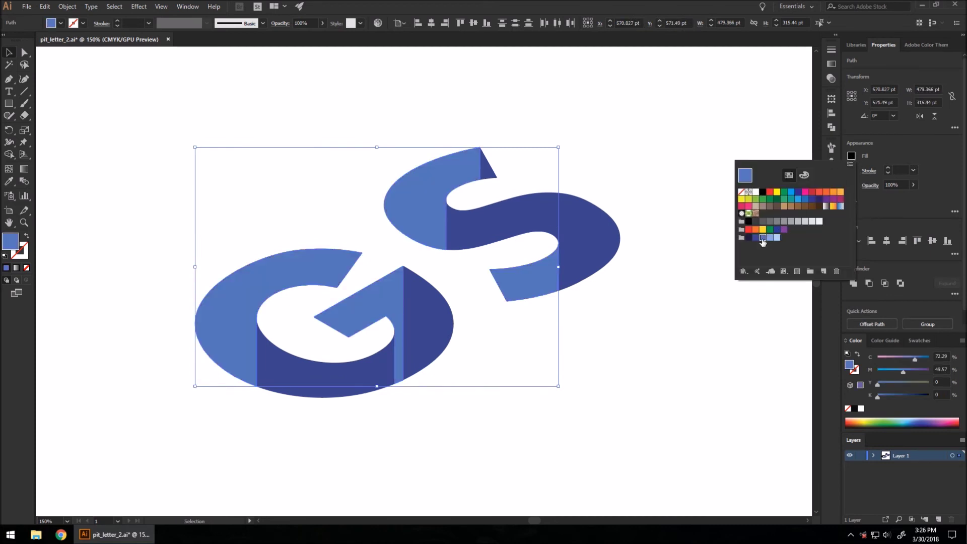
key(Escape)
click(154, 110)
key(ctrl+minus)
key(ctrl+minus)
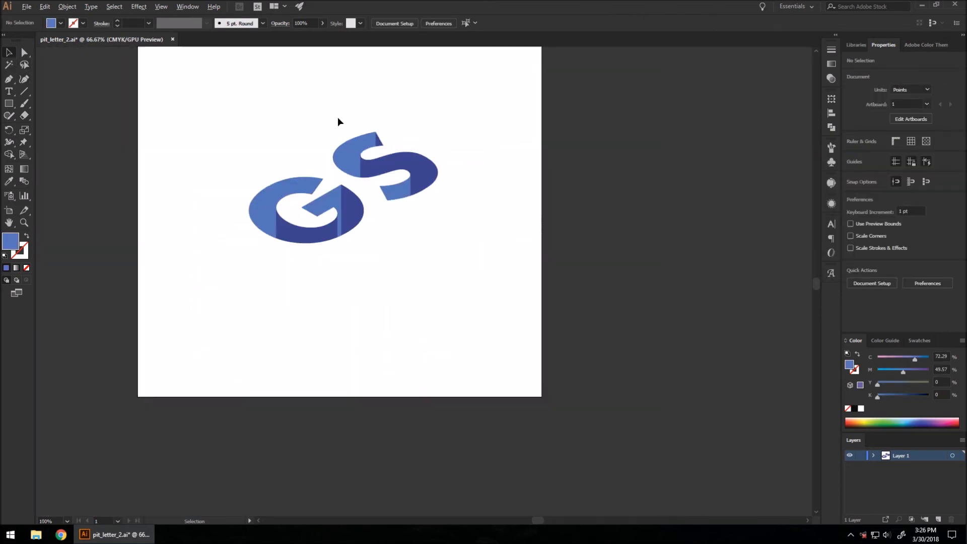
scroll(305, 160, left, 3)
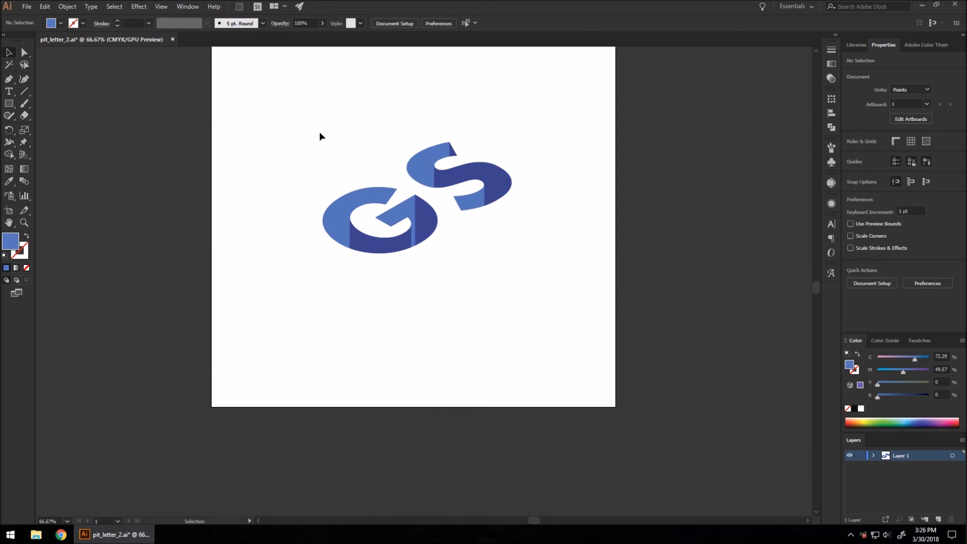
drag(320, 136, 531, 270)
drag(428, 221, 427, 281)
click(558, 274)
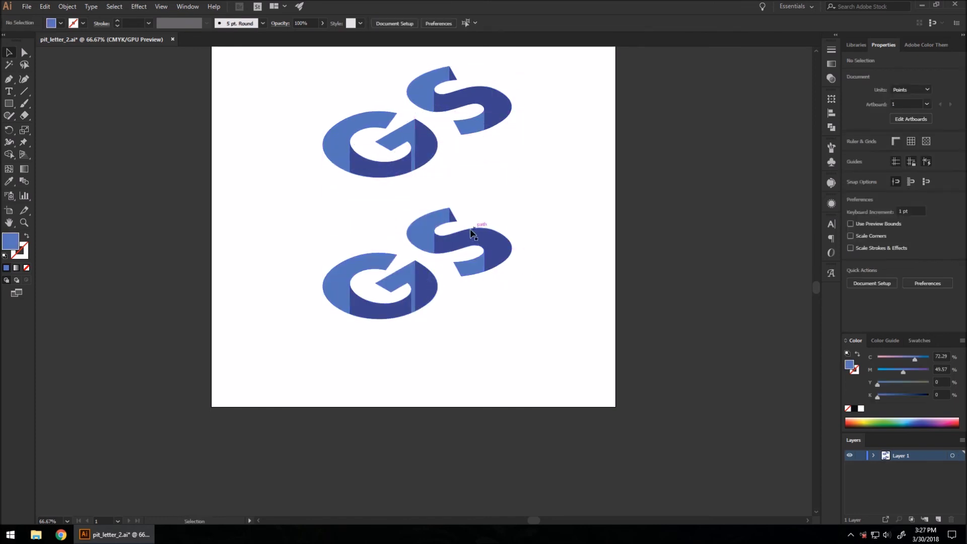
scroll(411, 231, up, 1)
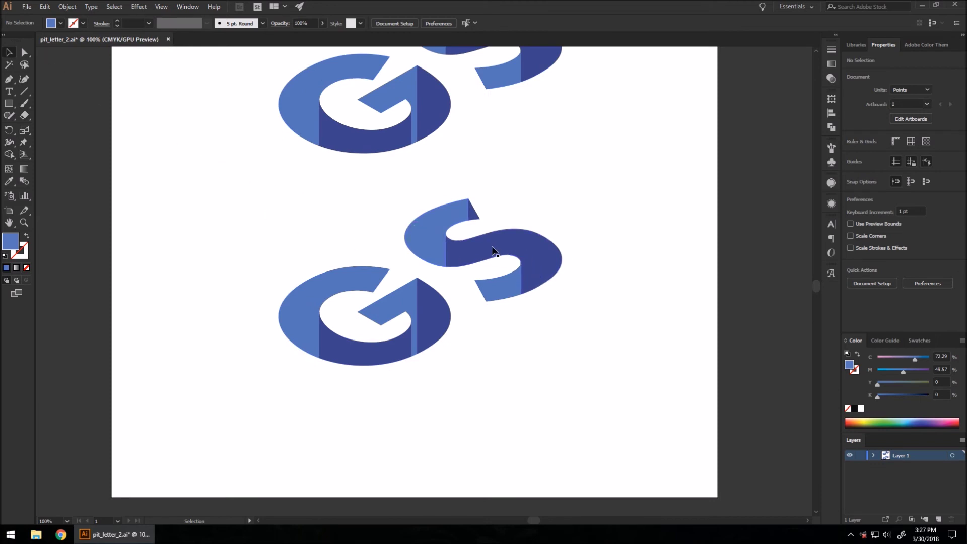
scroll(493, 252, down, 1)
scroll(427, 58, up, 2)
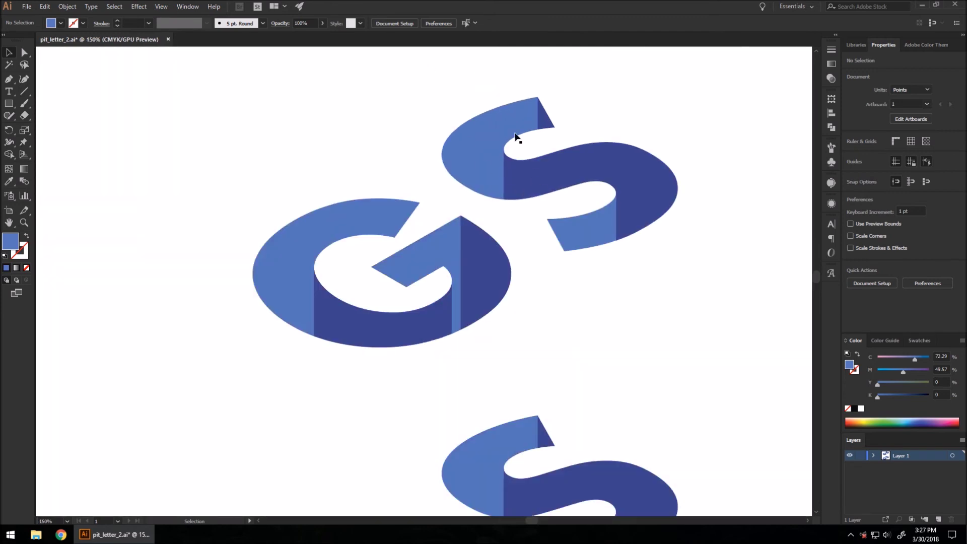
scroll(370, 249, down, 1)
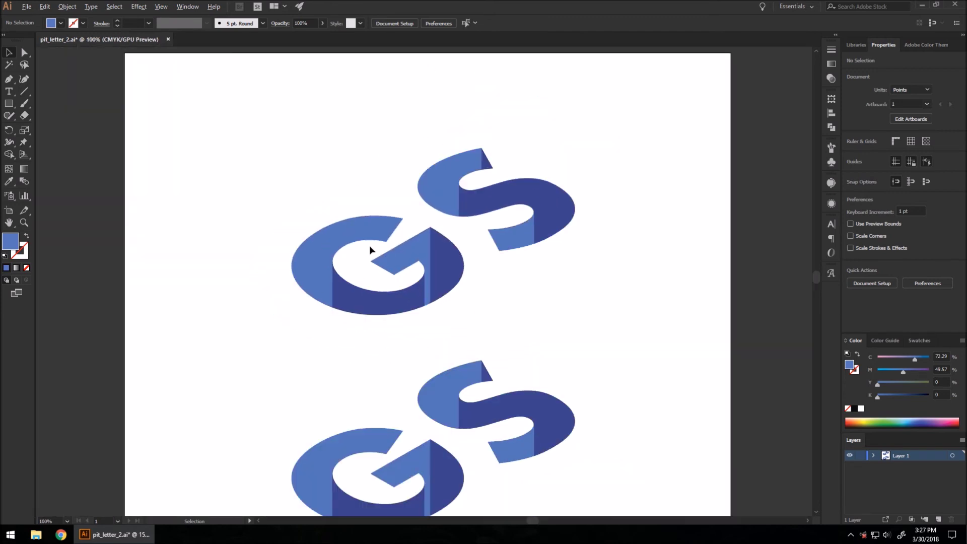
scroll(417, 223, down, 5)
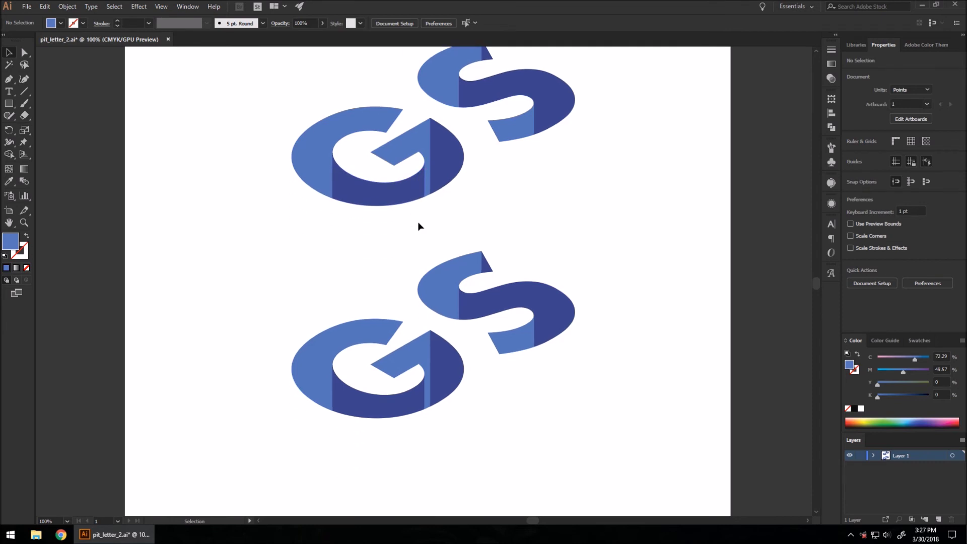
scroll(420, 224, down, 3)
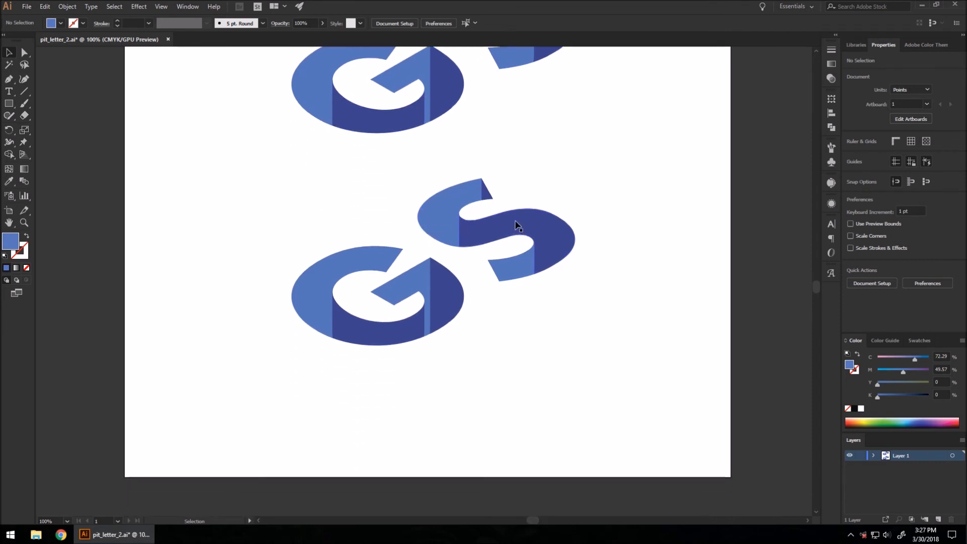
scroll(448, 231, up, 1)
click(538, 232)
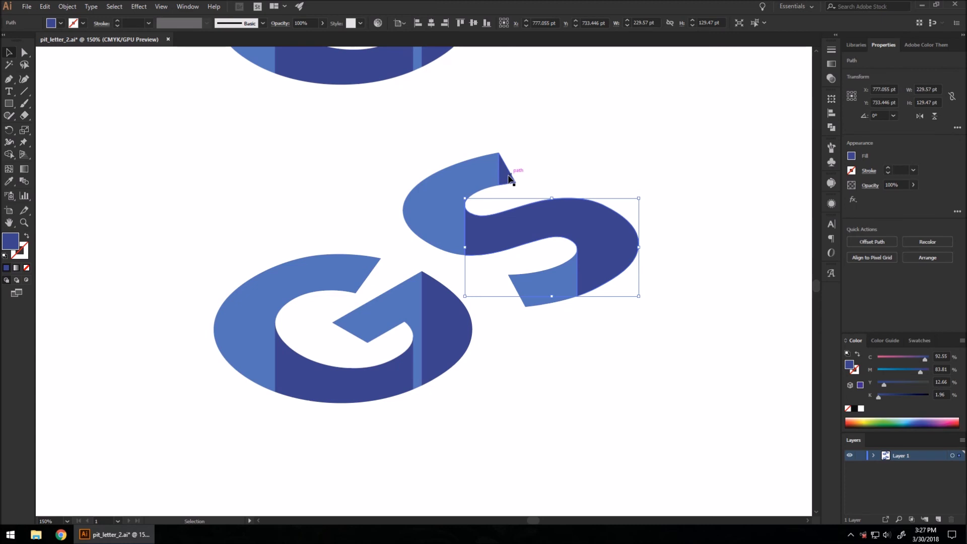
Step: Fill the lower GS logo with the White-Black gradient at a -90° angle
drag(222, 151, 715, 363)
click(851, 158)
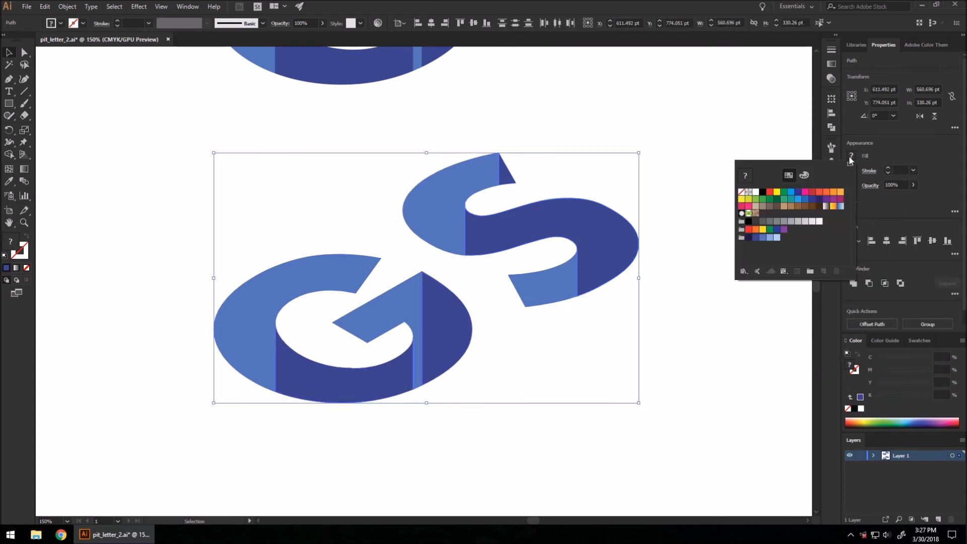
click(827, 207)
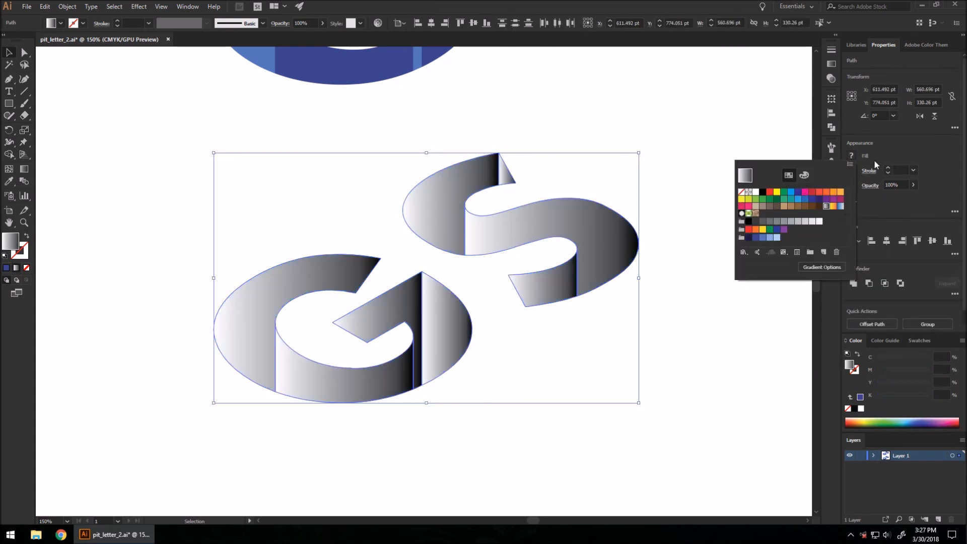
click(833, 62)
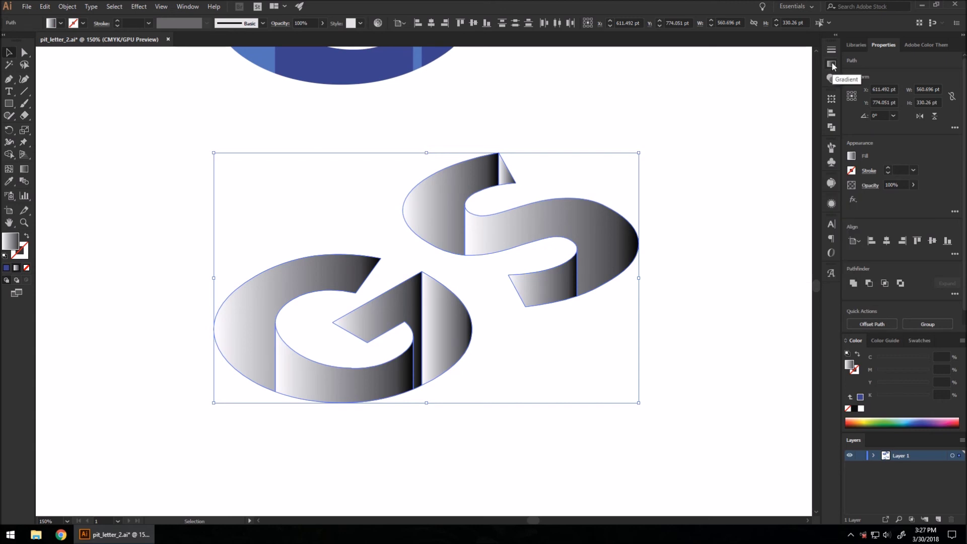
click(833, 63)
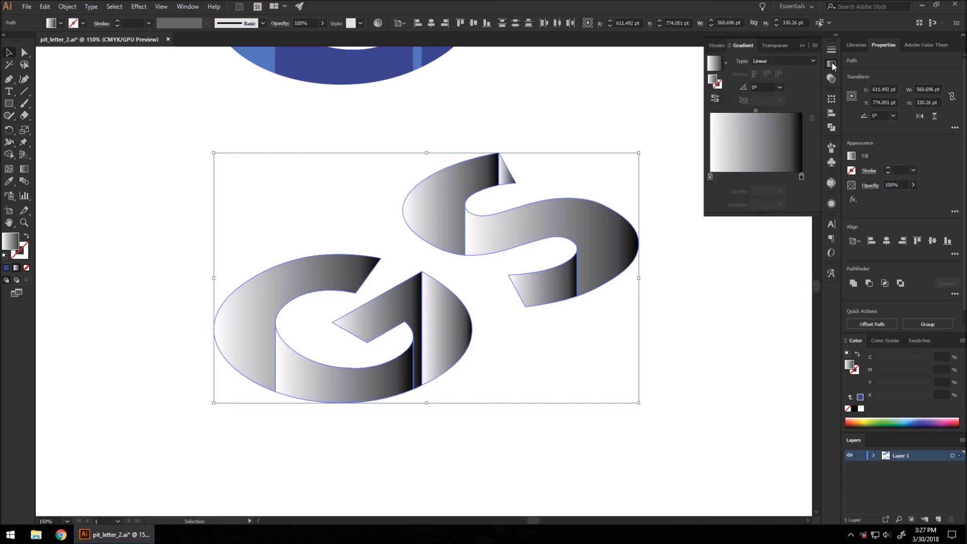
click(779, 88)
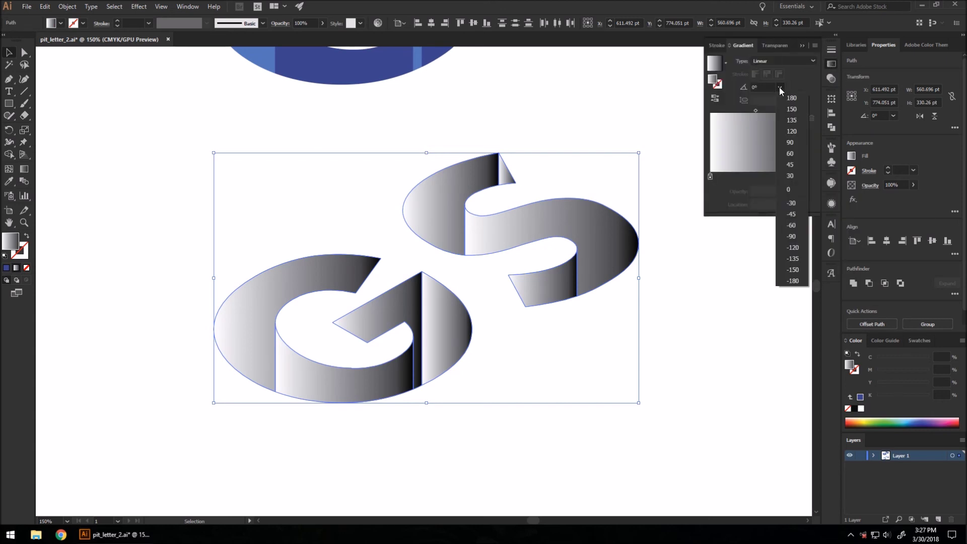
click(791, 236)
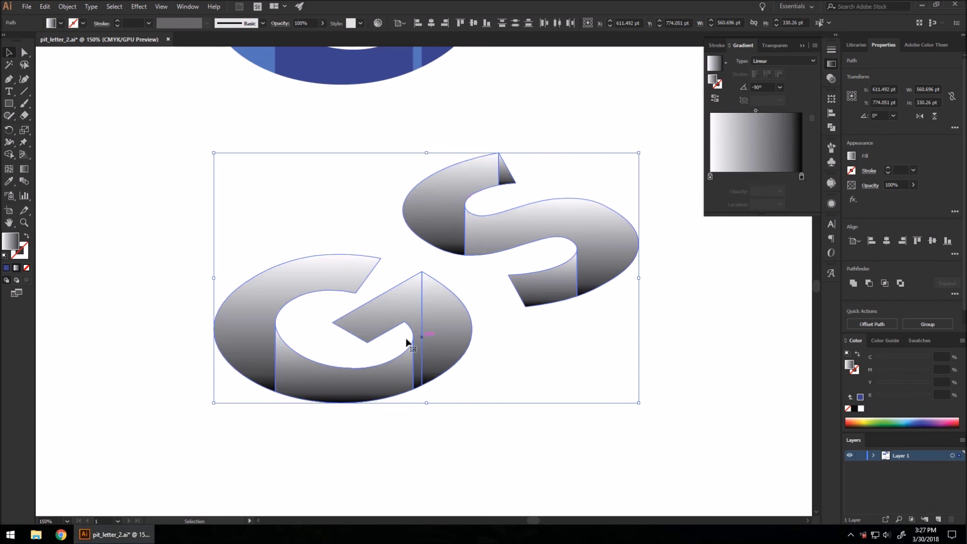
Step: Recolour the gradient's start stop blue and end stop dark blue, then deselect
double_click(711, 177)
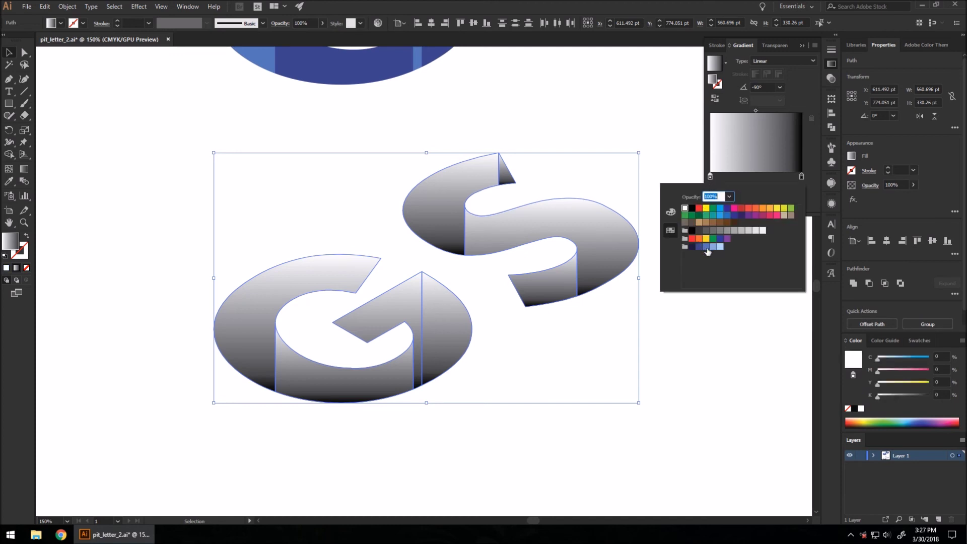
click(707, 247)
double_click(802, 175)
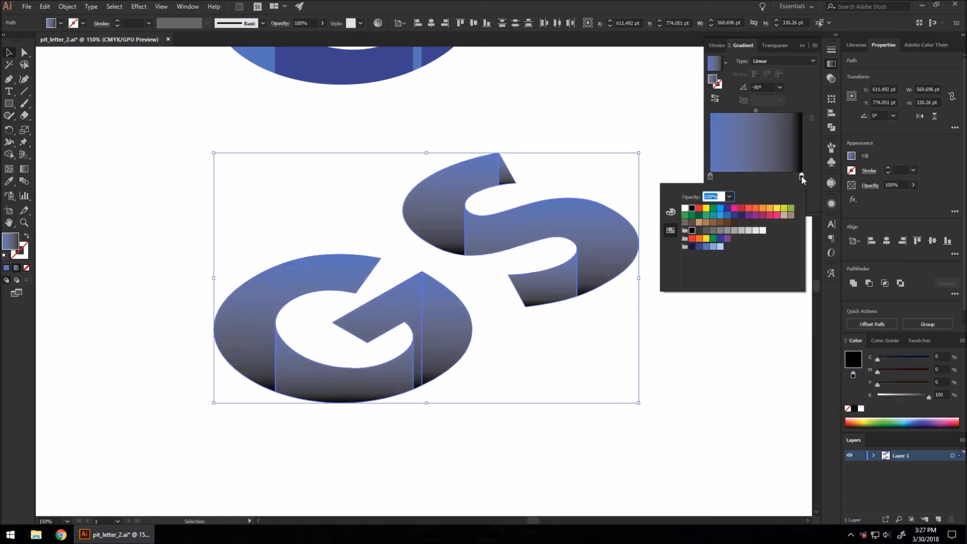
click(700, 247)
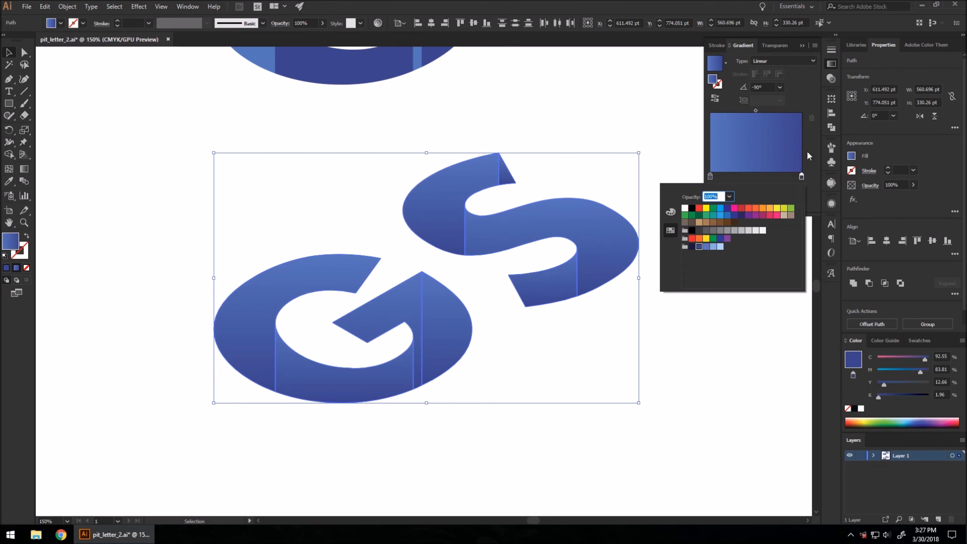
key(Escape)
click(129, 237)
scroll(255, 245, down, 1)
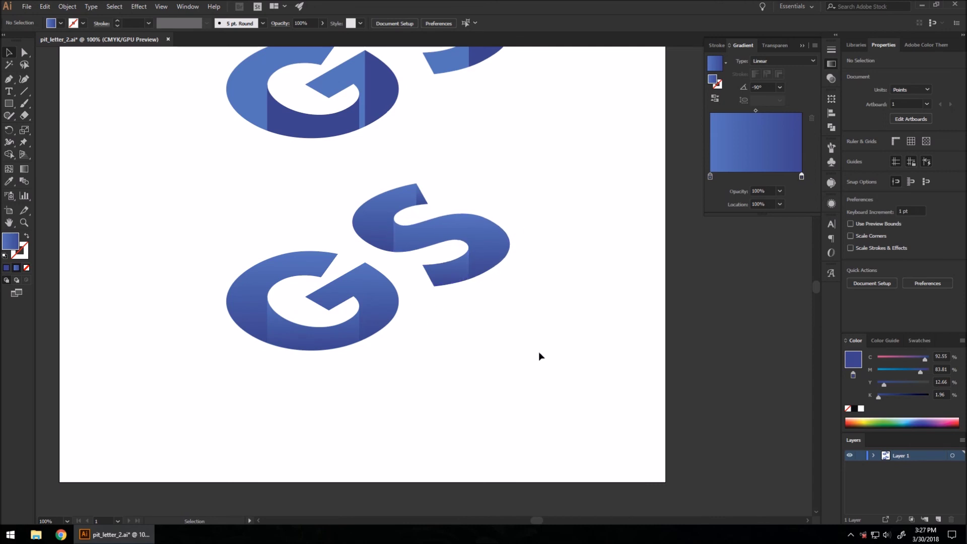
scroll(197, 289, up, 1)
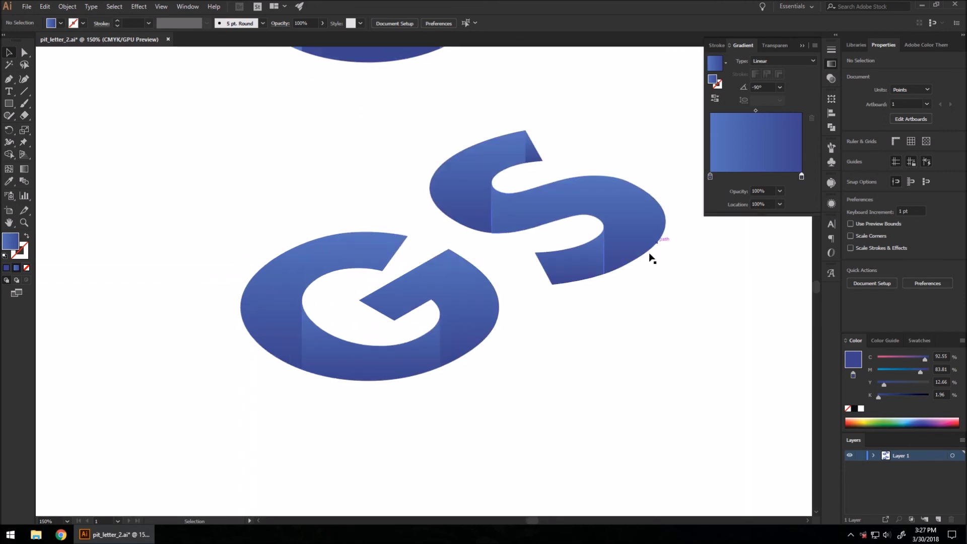
scroll(469, 341, down, 2)
scroll(488, 252, up, 1)
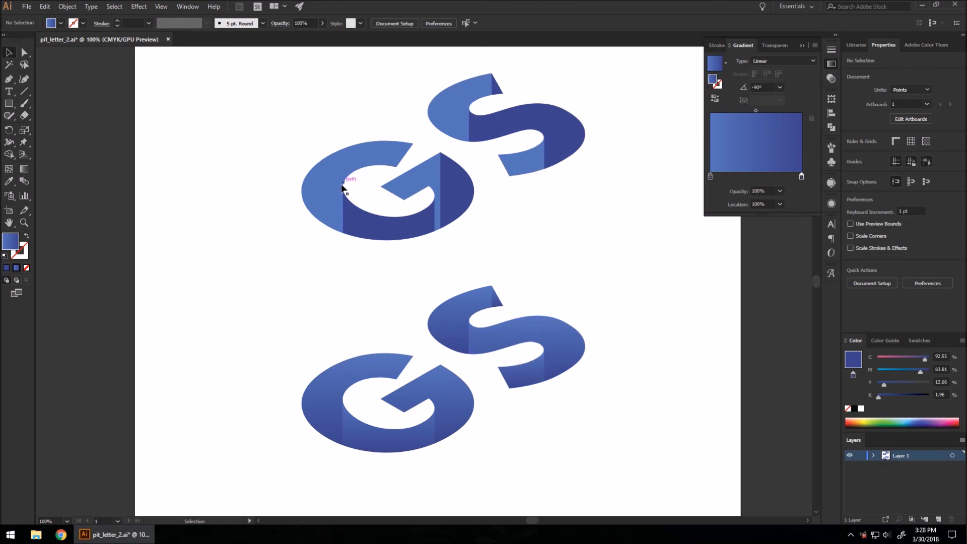
click(520, 377)
Step: Select the lower S and G front faces and recolour their gradient stops: pale blue C=47 M=20 Y=0 K=0 start, lighter blue end
shift+click(444, 321)
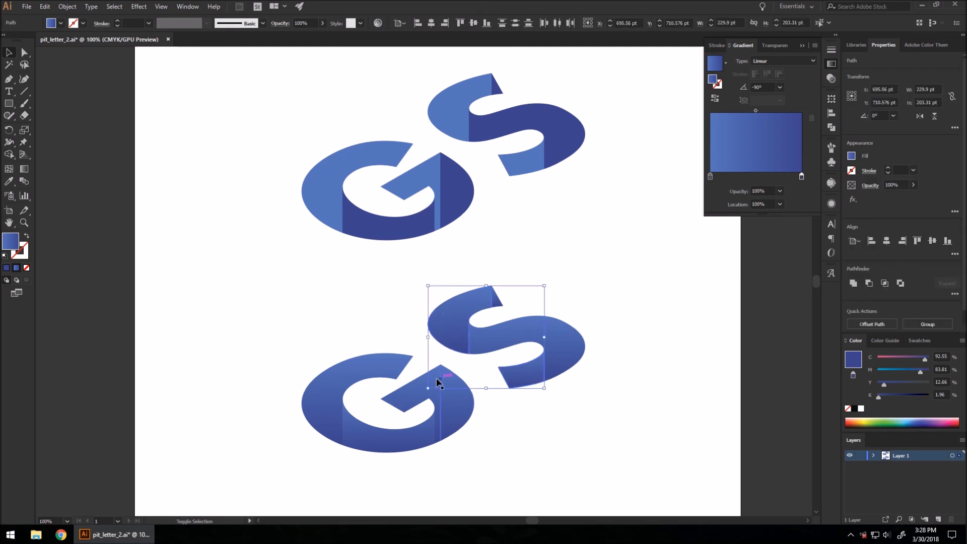
shift+click(323, 390)
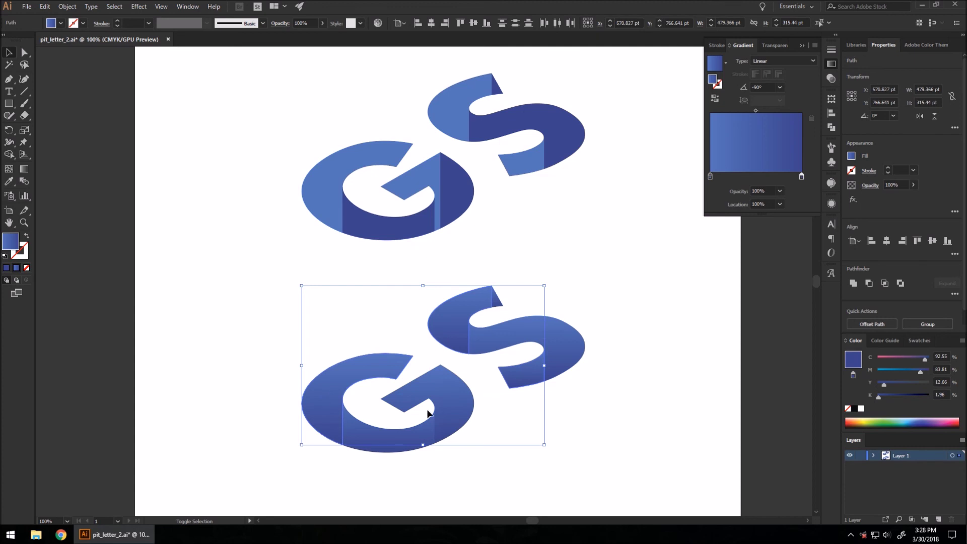
double_click(801, 176)
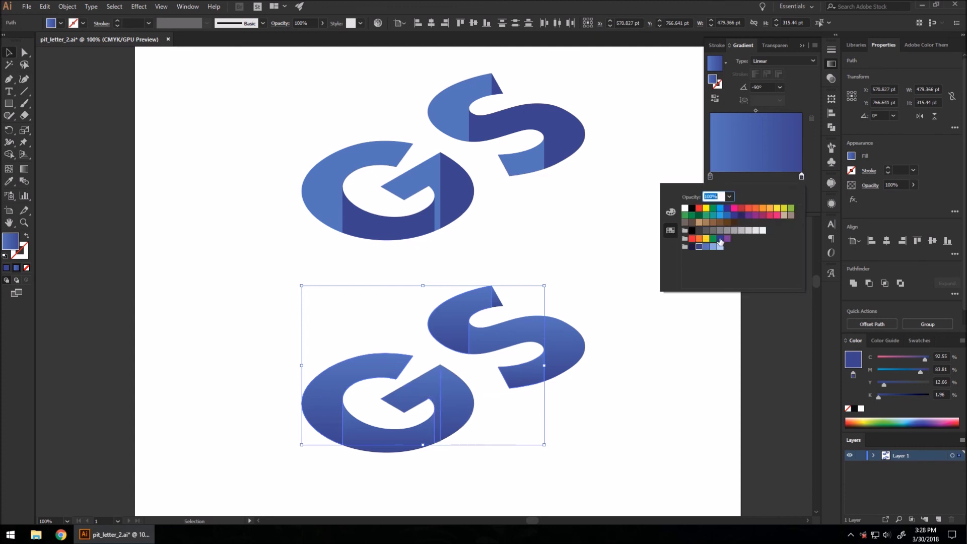
click(707, 247)
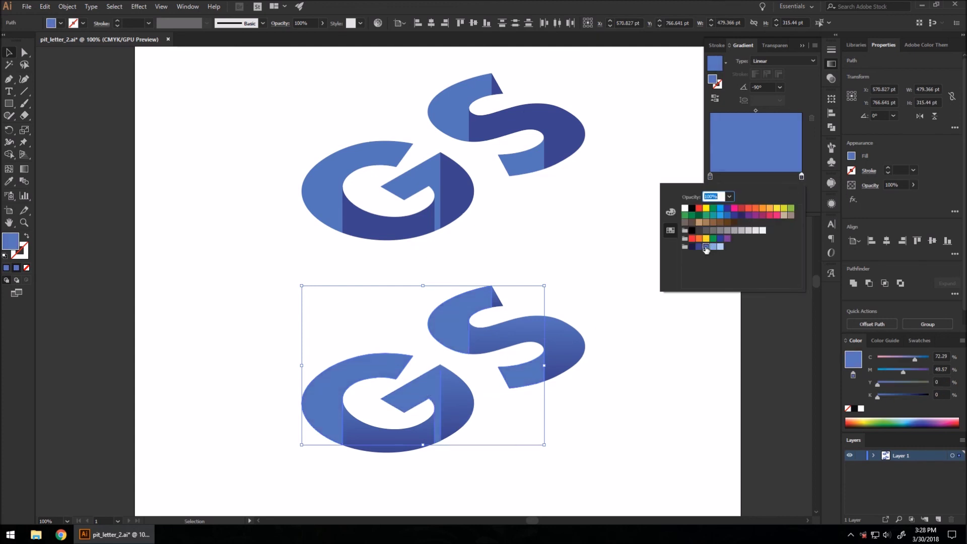
double_click(711, 177)
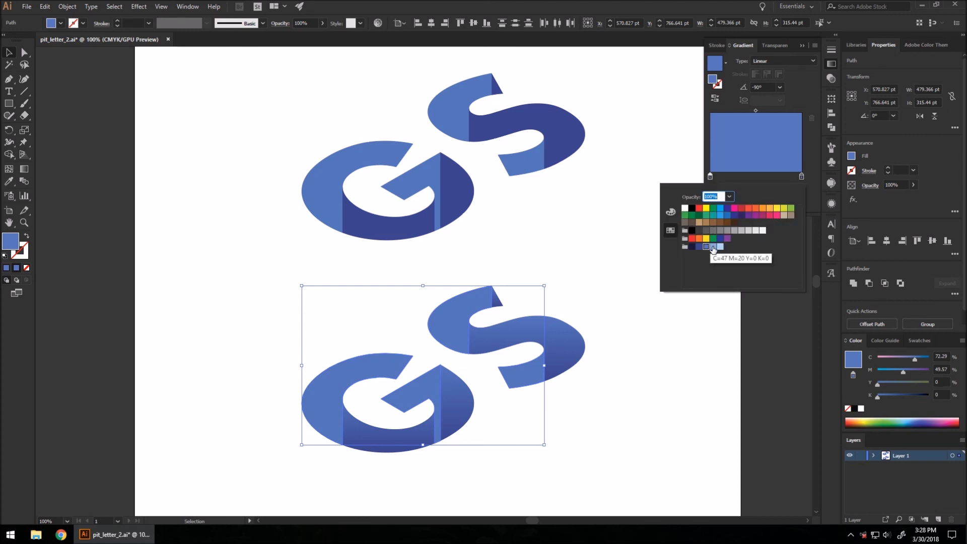
click(713, 246)
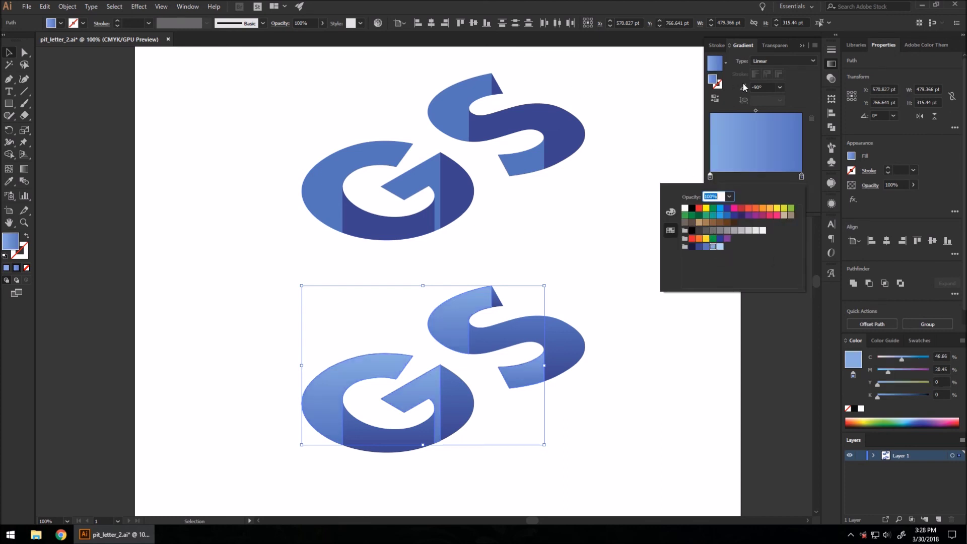
Step: Deselect the artwork, check the whole artboard, and collapse the Gradient panel
click(71, 131)
click(90, 177)
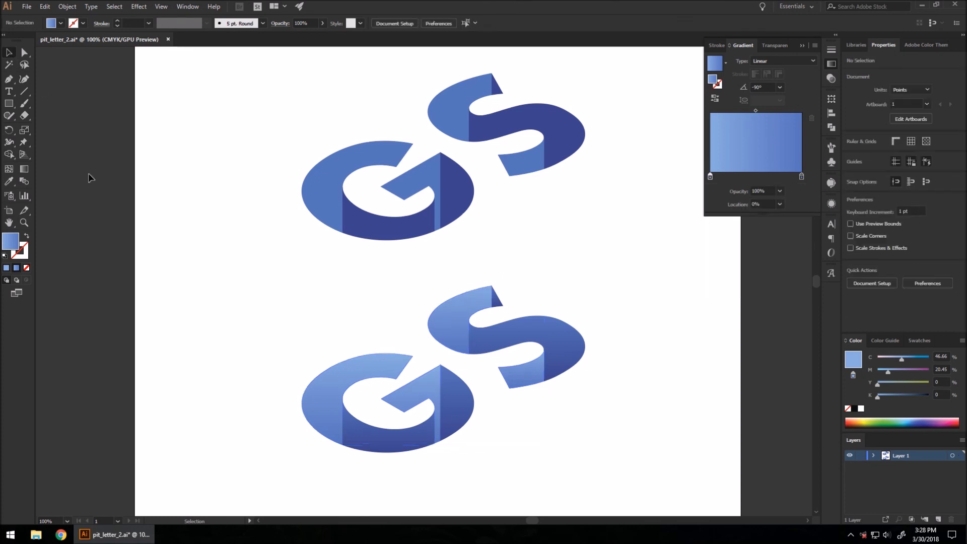
scroll(398, 242, down, 4)
key(ctrl+minus)
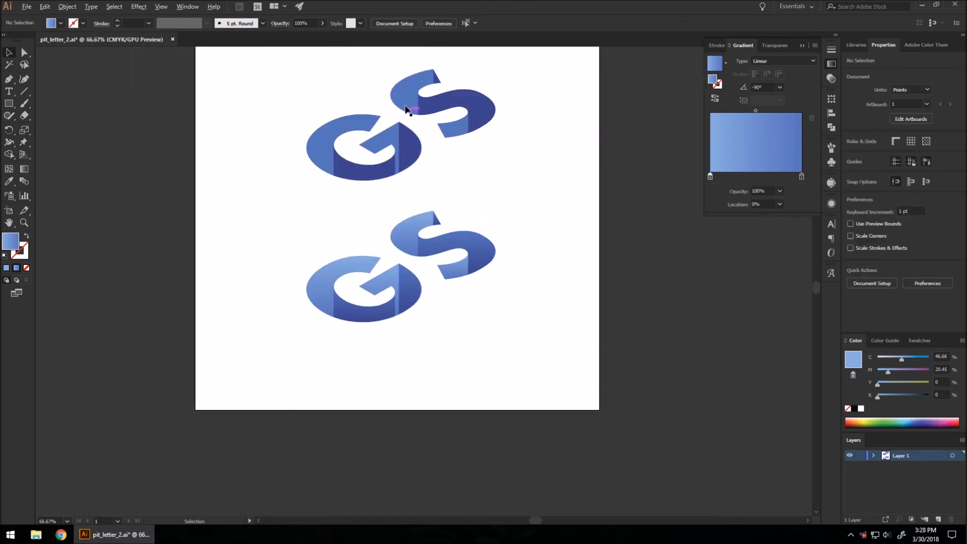
key(ctrl+plus)
click(832, 64)
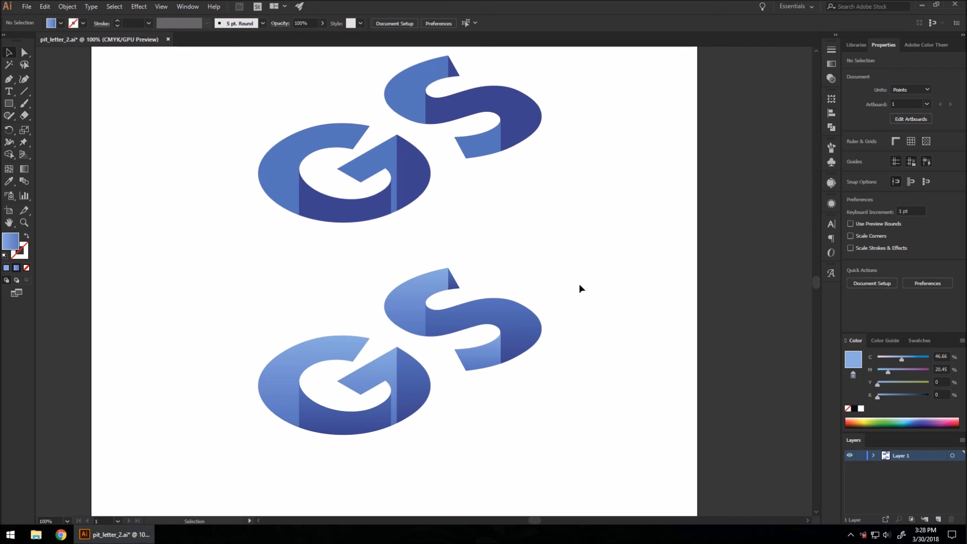